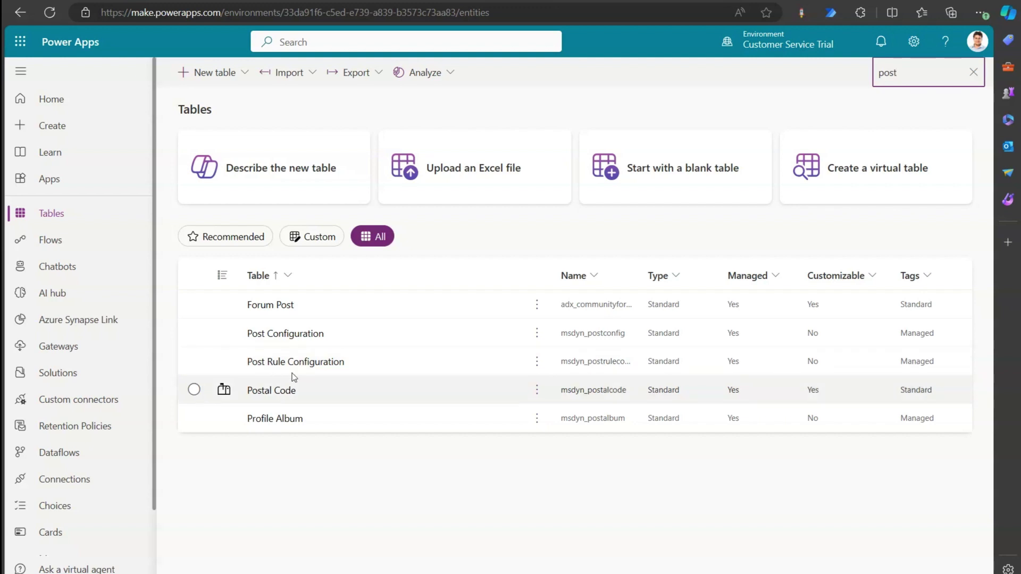
# Open the Post Configuration table and show all of its rows in the full data grid
pyautogui.click(288, 335)
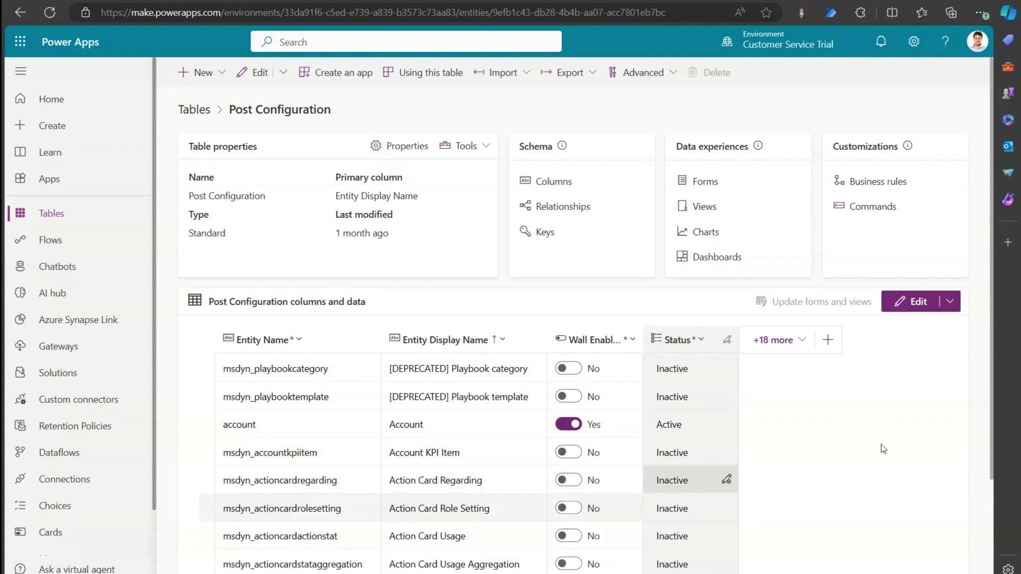
pyautogui.scroll(-3, 992, 394)
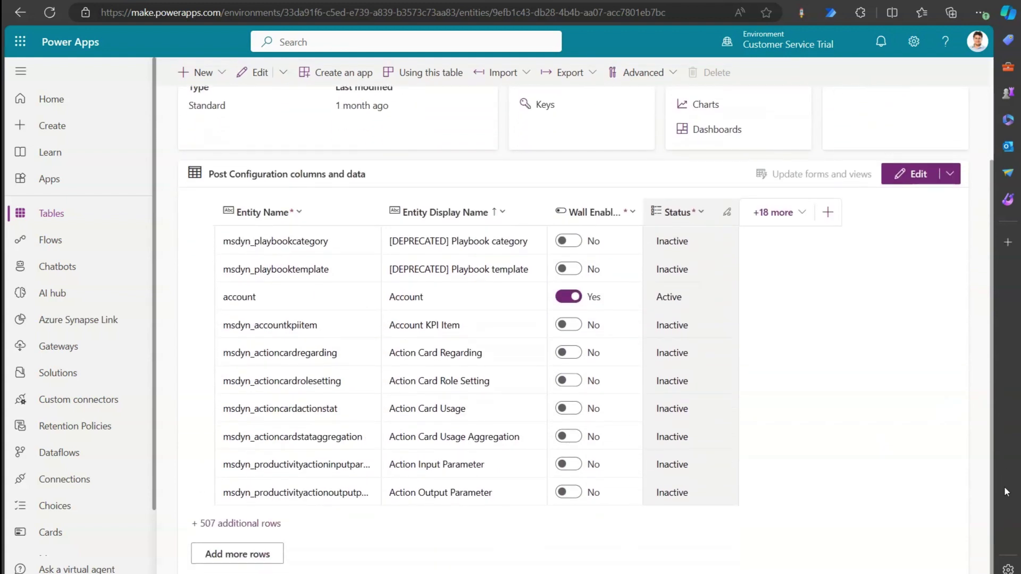
pyautogui.click(252, 524)
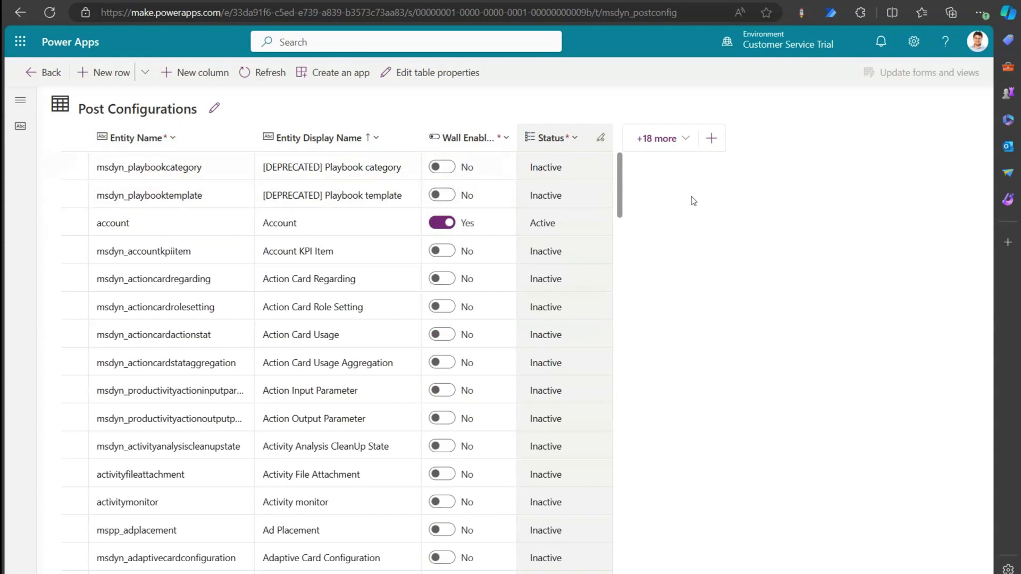
# Sort the Post Configuration rows by Entity Name from A to Z
pyautogui.moveTo(621, 202); pyautogui.dragTo(674, 449)
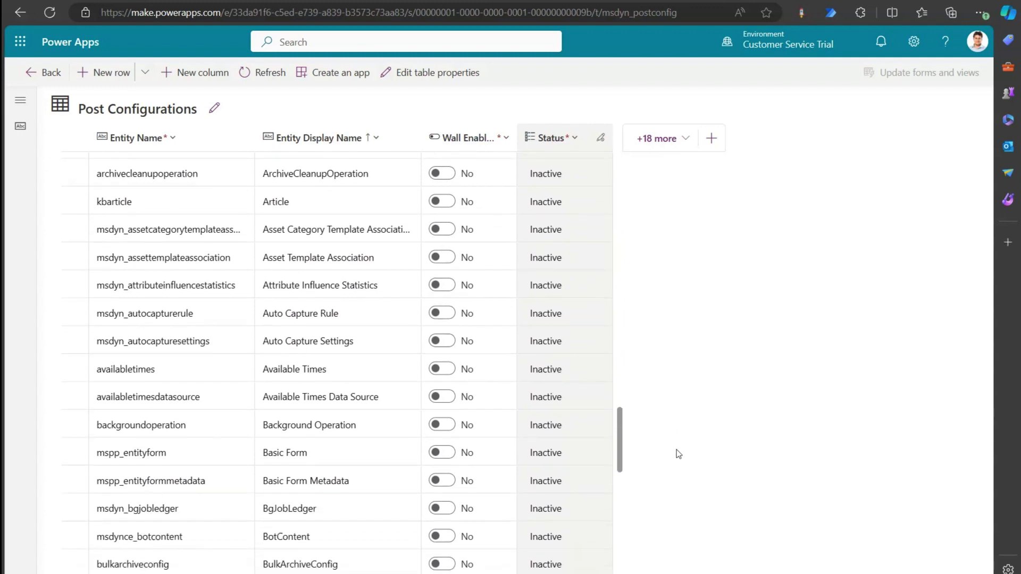
pyautogui.click(137, 136)
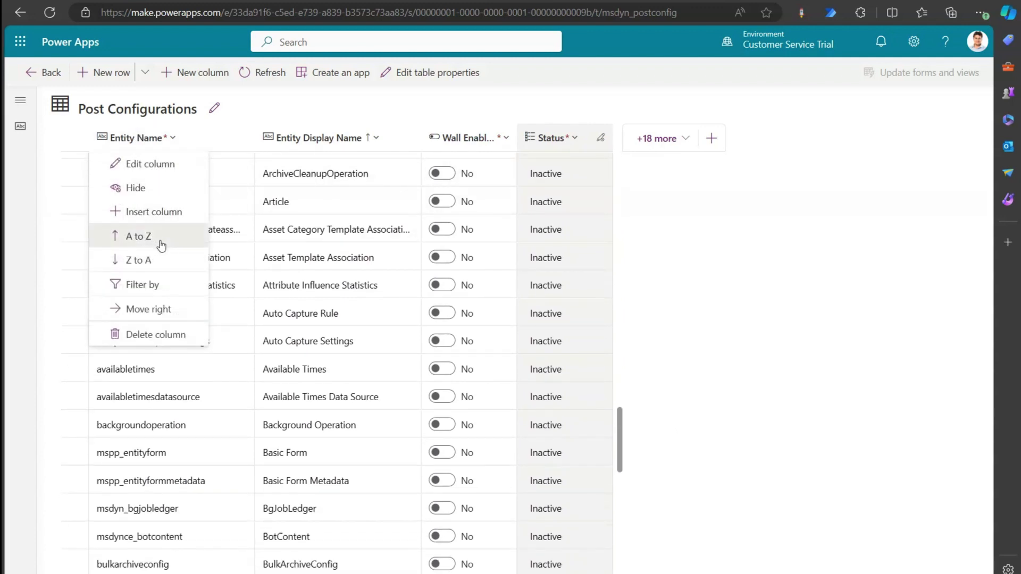
pyautogui.click(138, 236)
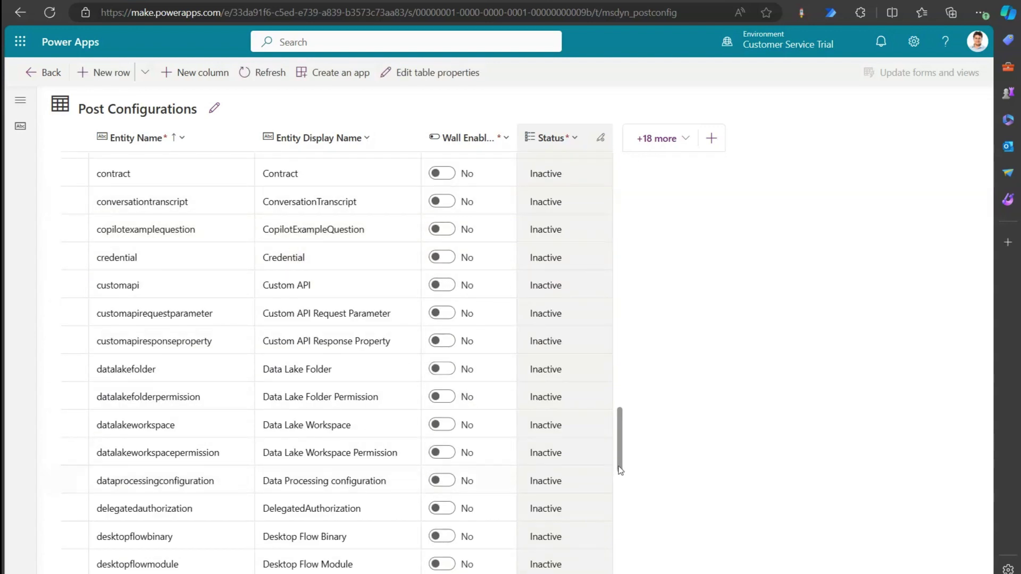
# Select the incident (Case) row, confirm it is wall-enabled and active, and return to the table overview
pyautogui.moveTo(620, 468); pyautogui.dragTo(623, 364)
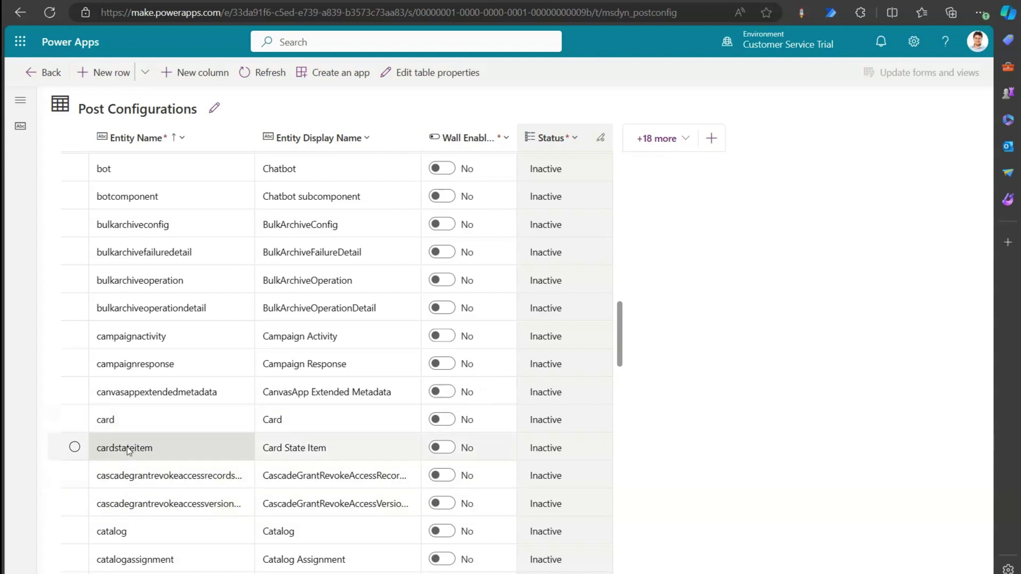
pyautogui.moveTo(622, 334); pyautogui.dragTo(681, 571)
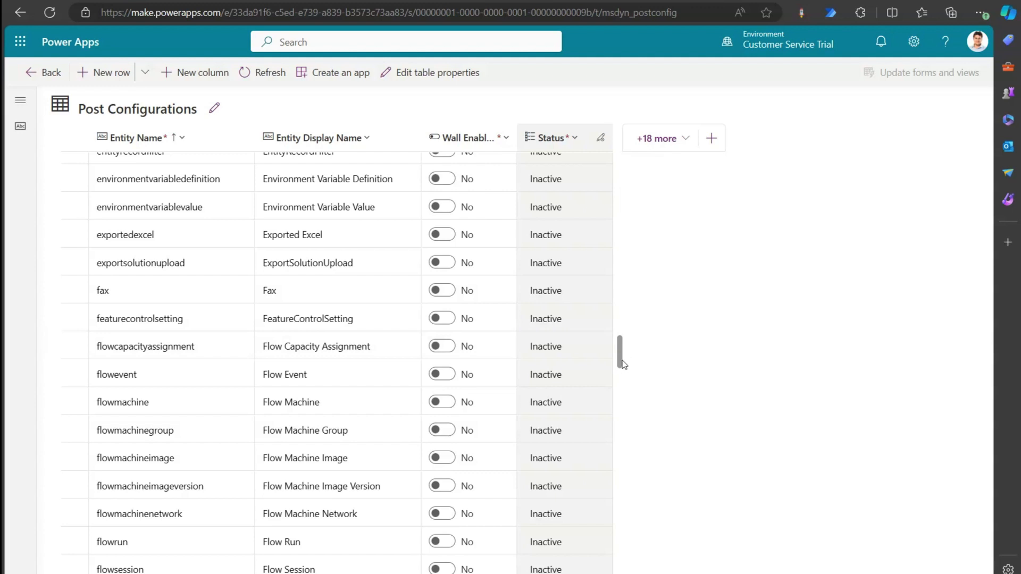
pyautogui.moveTo(623, 364); pyautogui.dragTo(625, 392)
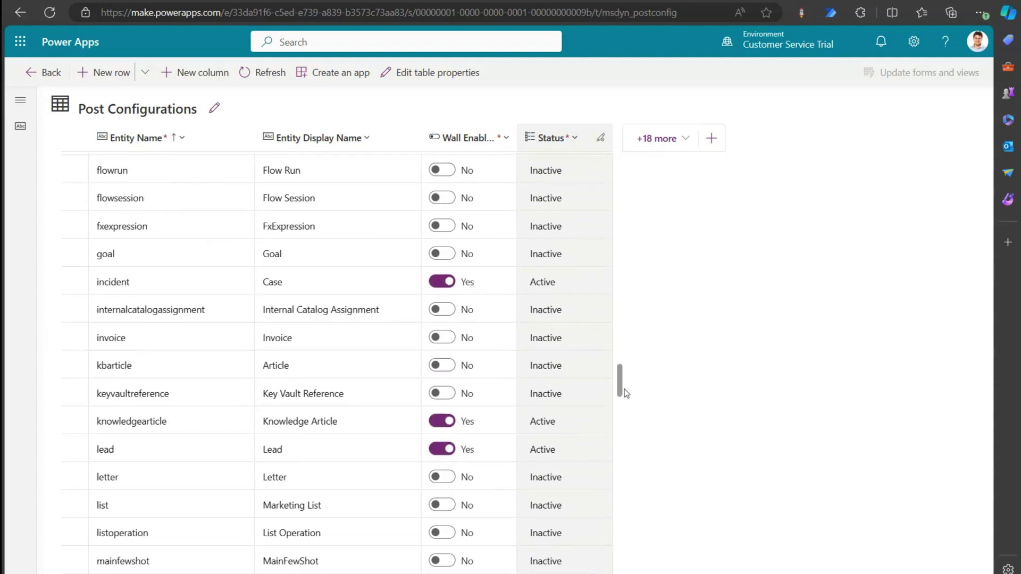
pyautogui.click(75, 284)
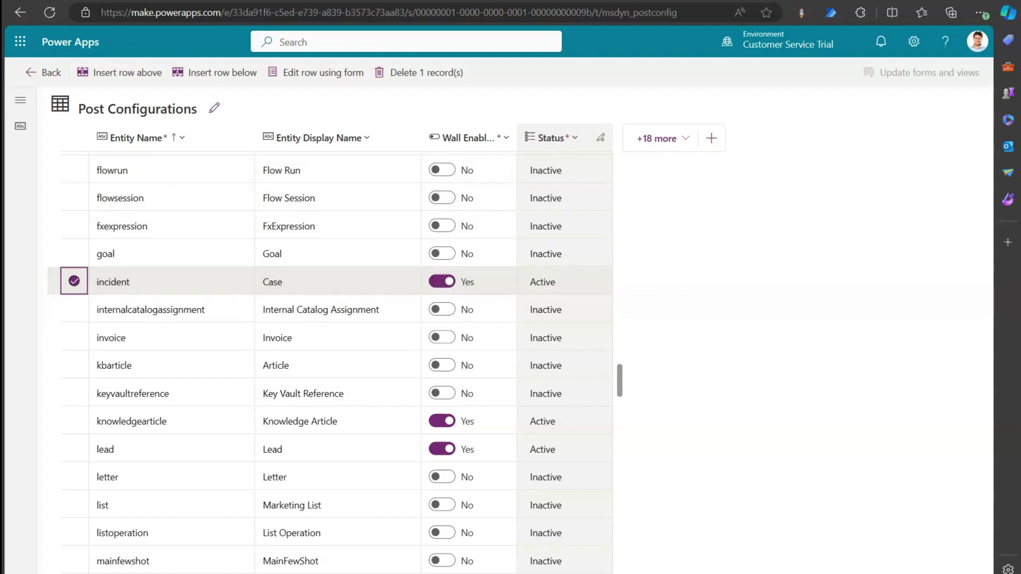
pyautogui.click(42, 72)
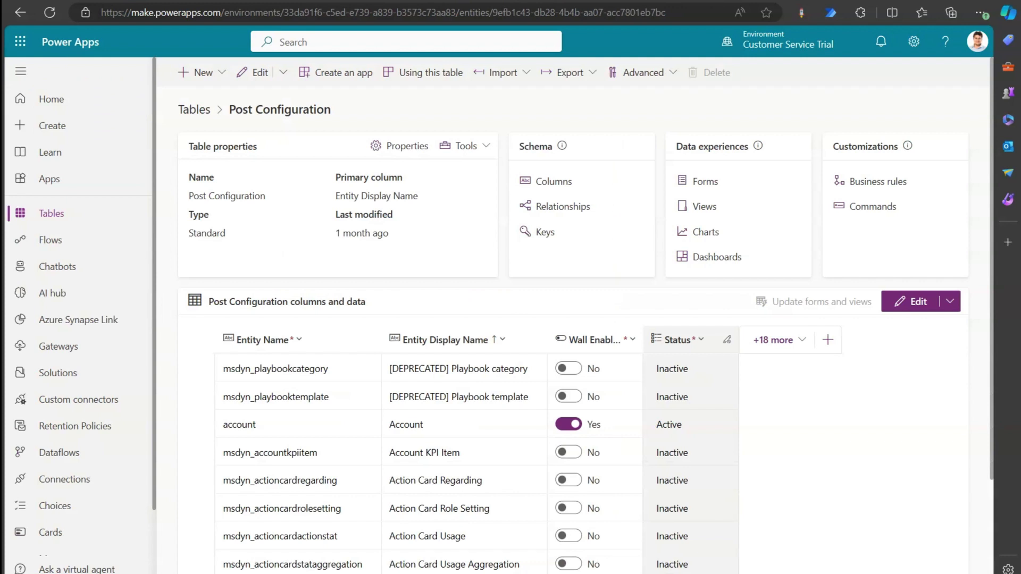
# Search the tables list for 'pos' and open Post Rule Configuration
pyautogui.click(200, 111)
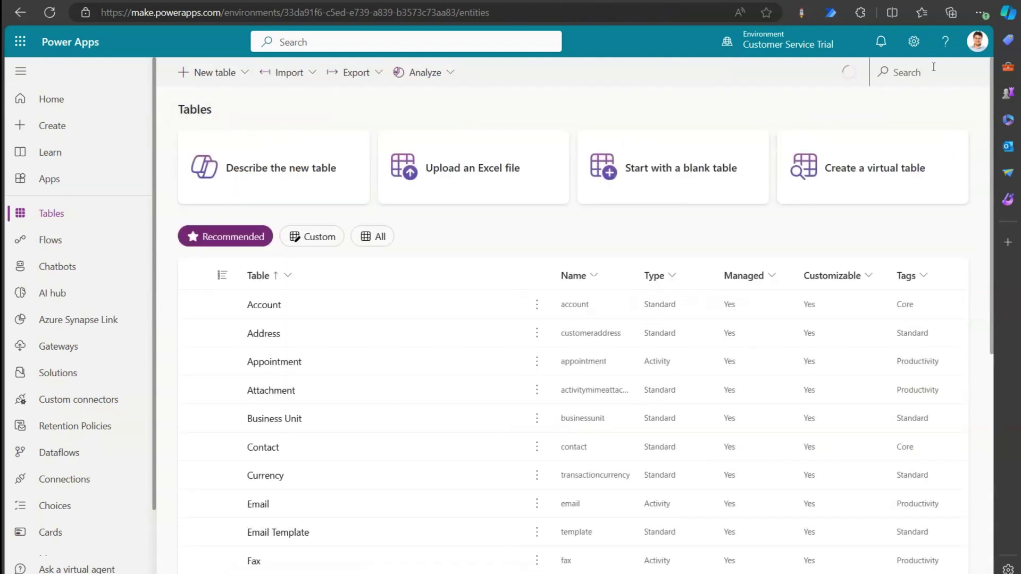
pyautogui.click(933, 68)
pyautogui.write('post')
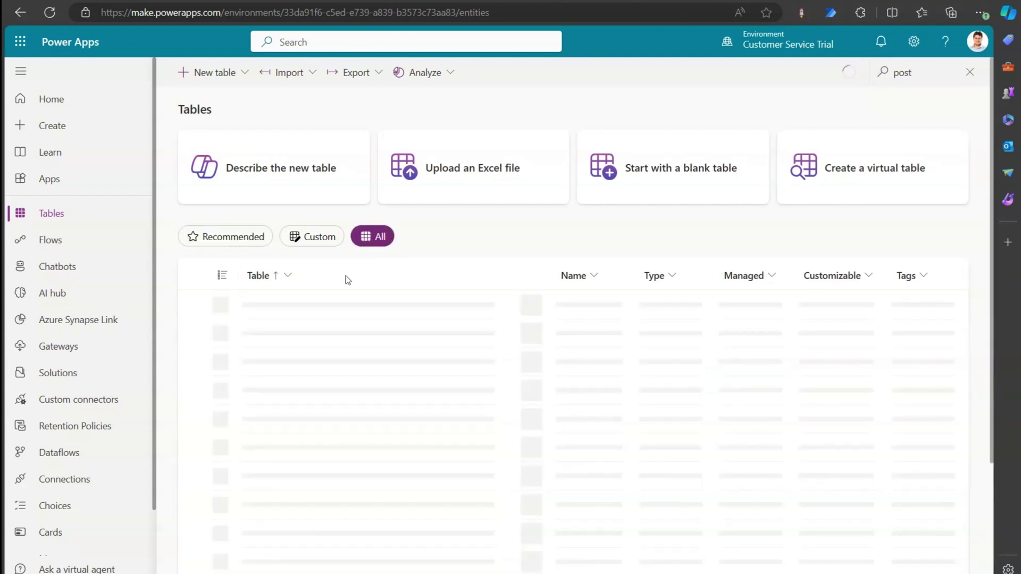
pyautogui.click(307, 364)
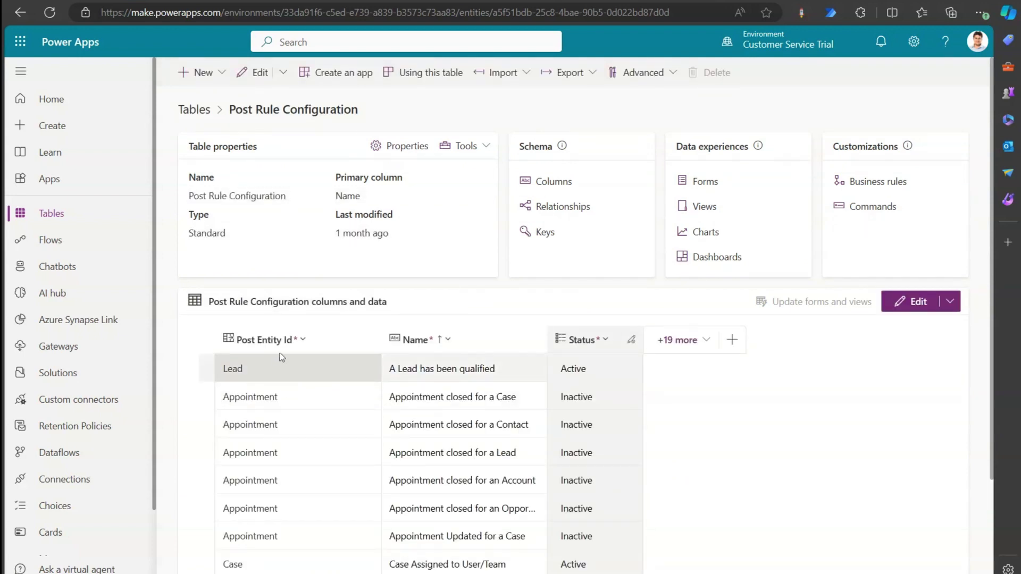
# Filter the Post Rule Configuration rows by Post Entity Id to Case
pyautogui.click(304, 342)
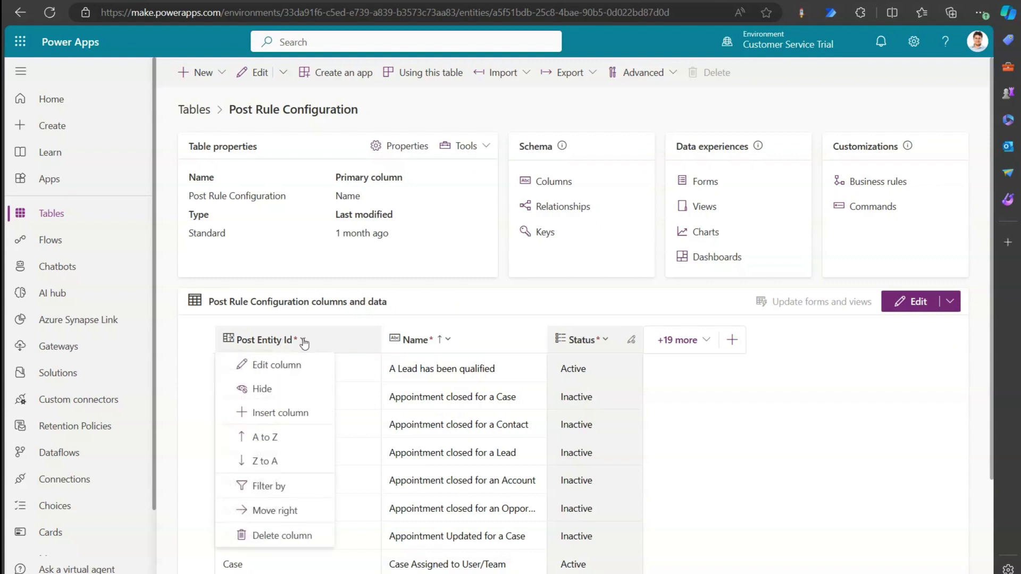
pyautogui.click(292, 488)
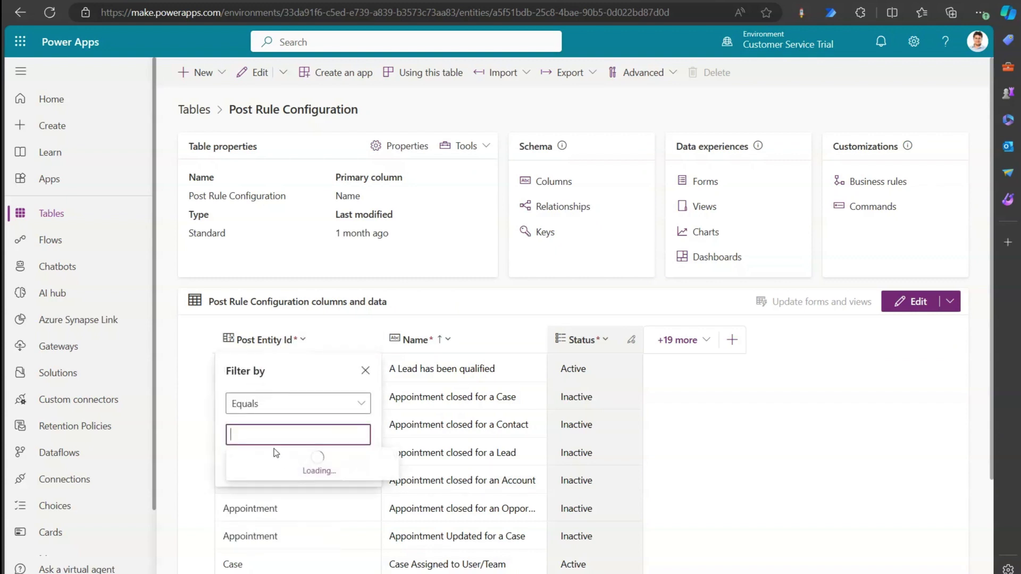
pyautogui.write('case')
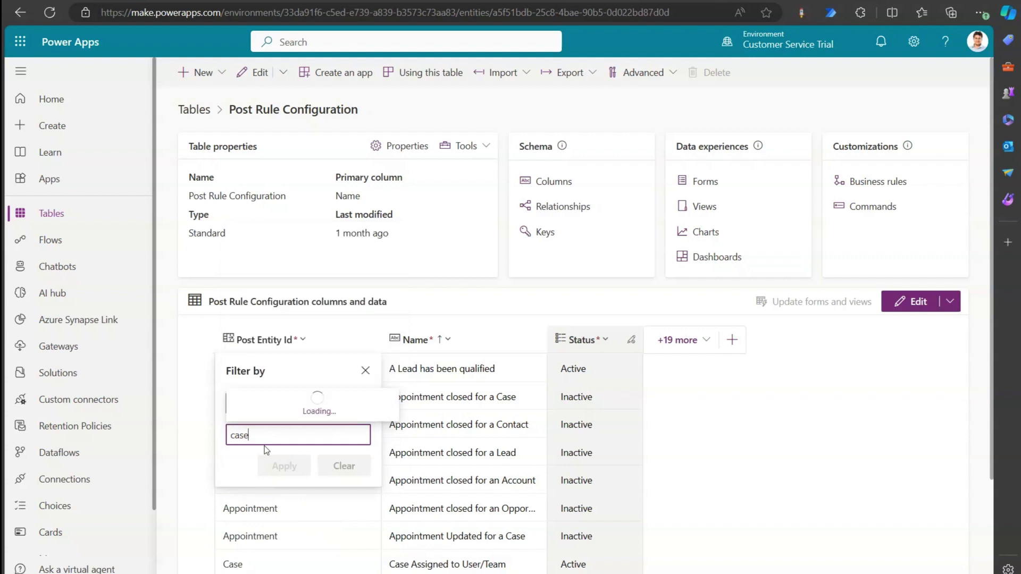
pyautogui.click(255, 391)
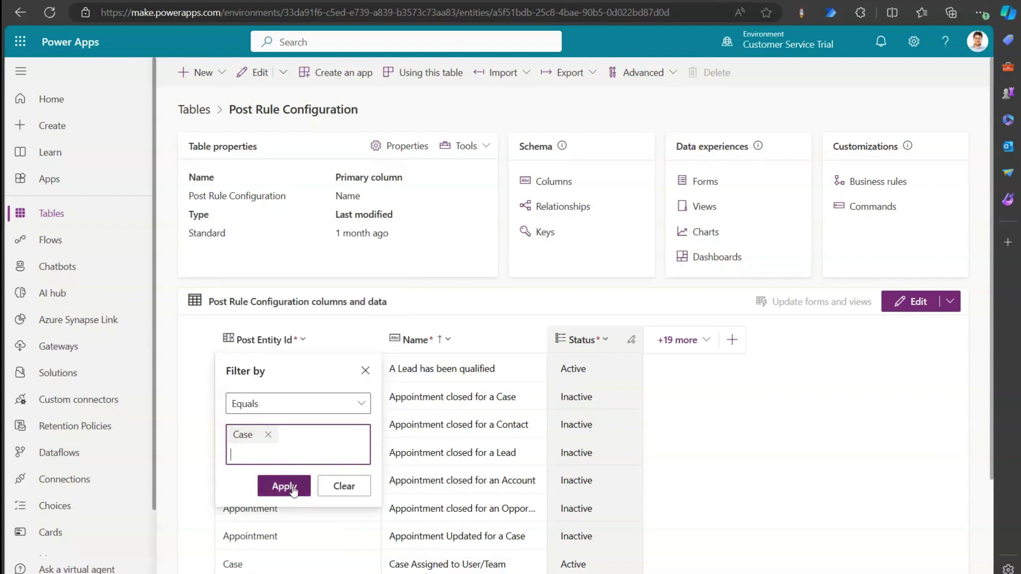
pyautogui.click(285, 484)
# Select the New Case for a Contact rule and check its Active status
pyautogui.tripleClick(987, 303)
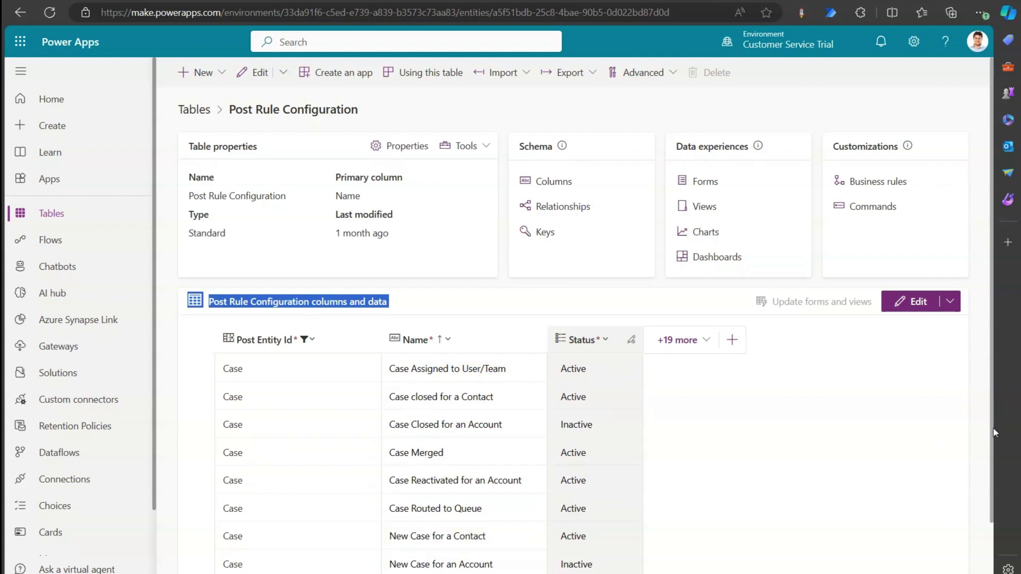
pyautogui.moveTo(994, 432); pyautogui.dragTo(996, 492)
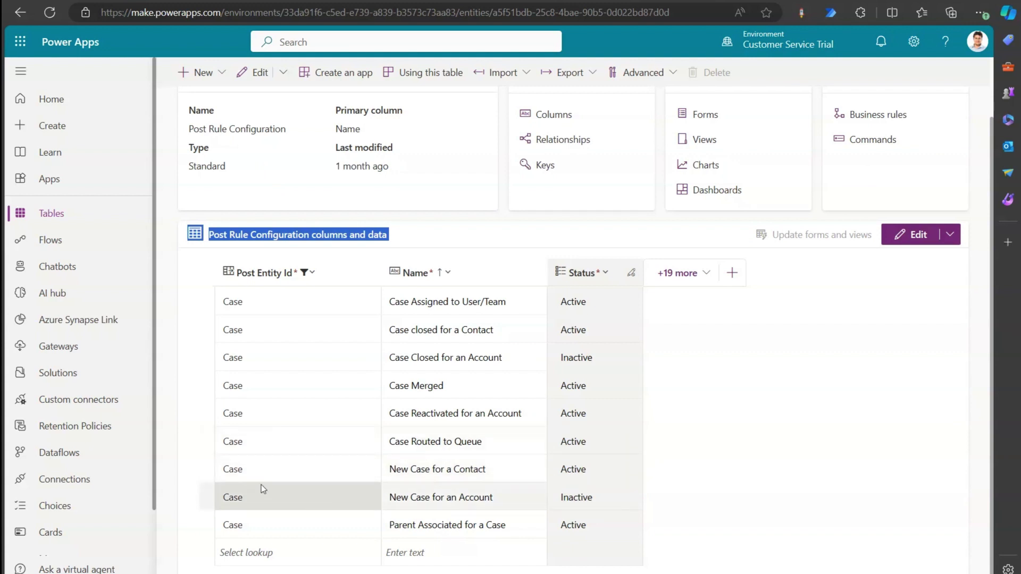
pyautogui.click(438, 470)
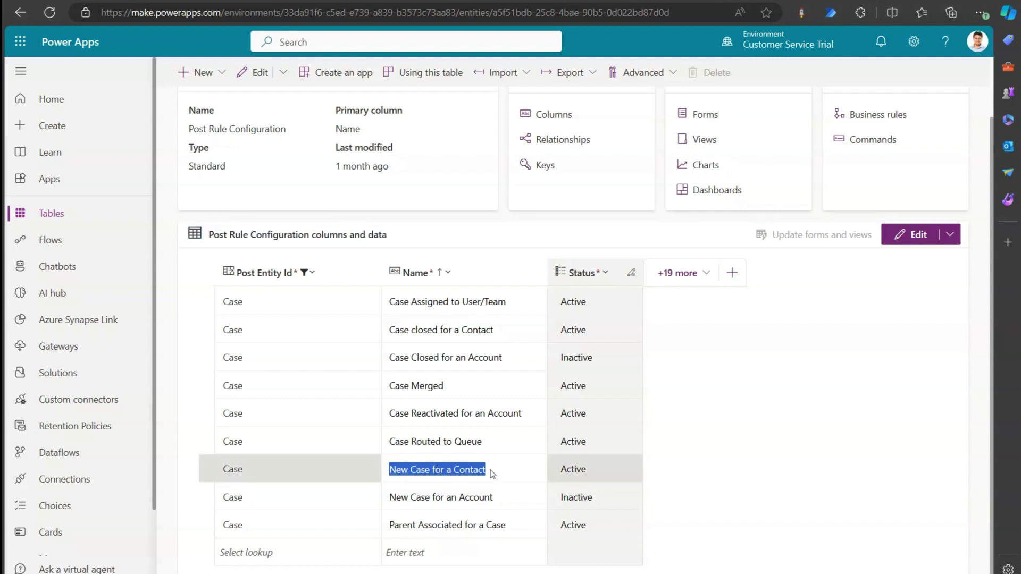
pyautogui.click(591, 469)
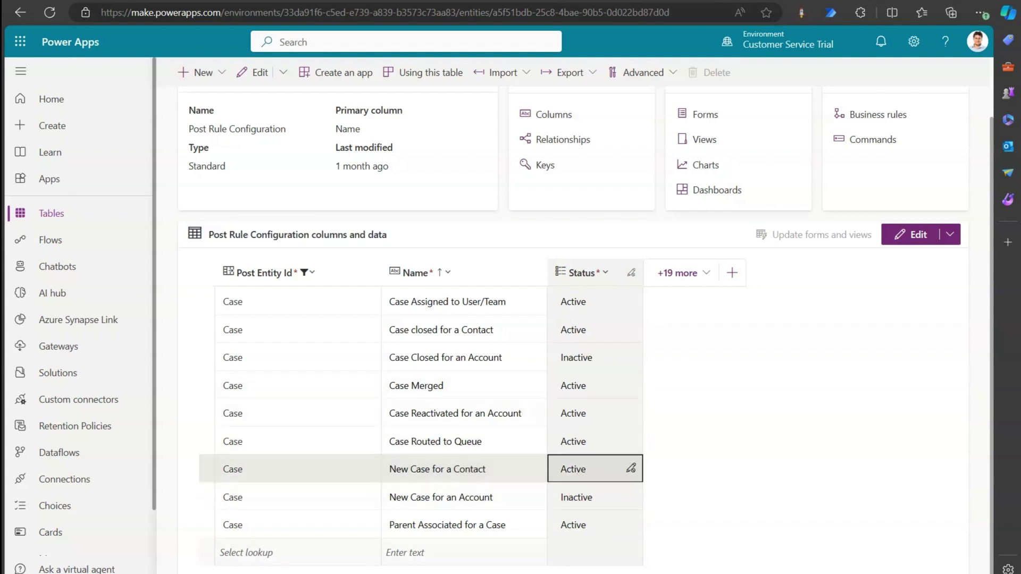
# Switch to the Customer Service Hub case and go to Advanced Settings
pyautogui.hotkey('alt', 'Tab')
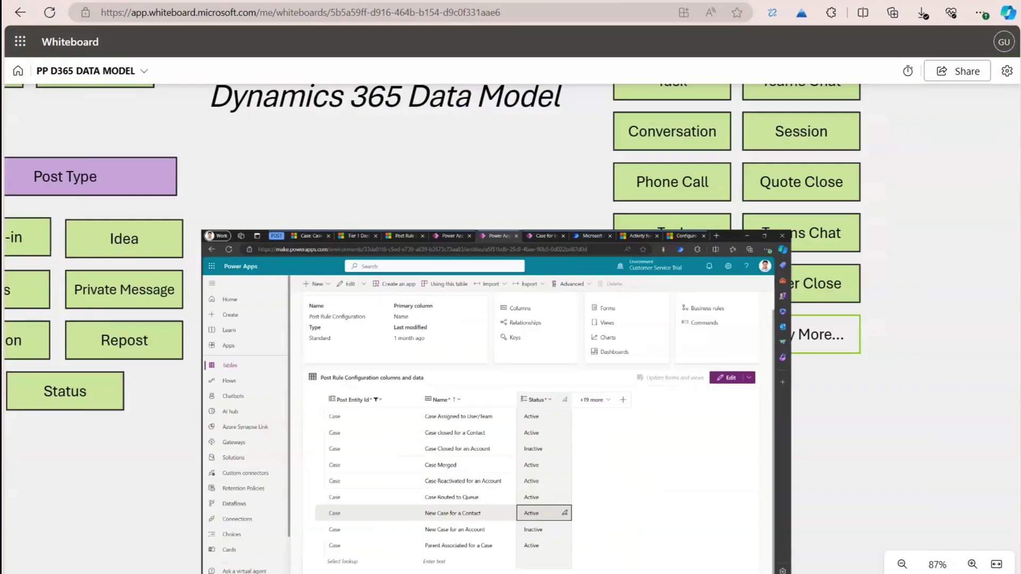
pyautogui.hotkey('alt', 'Tab')
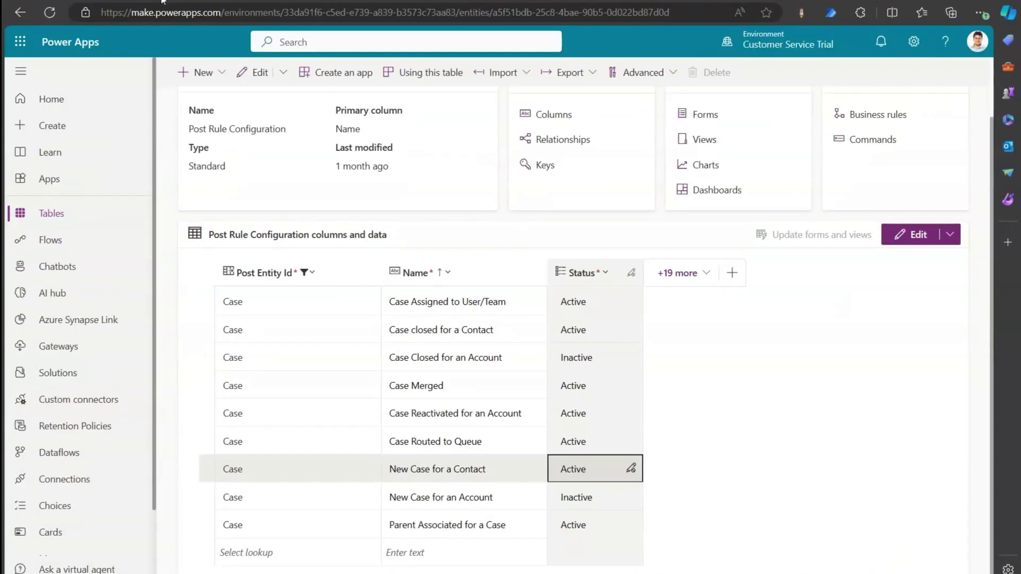
pyautogui.hotkey('alt', 'Tab')
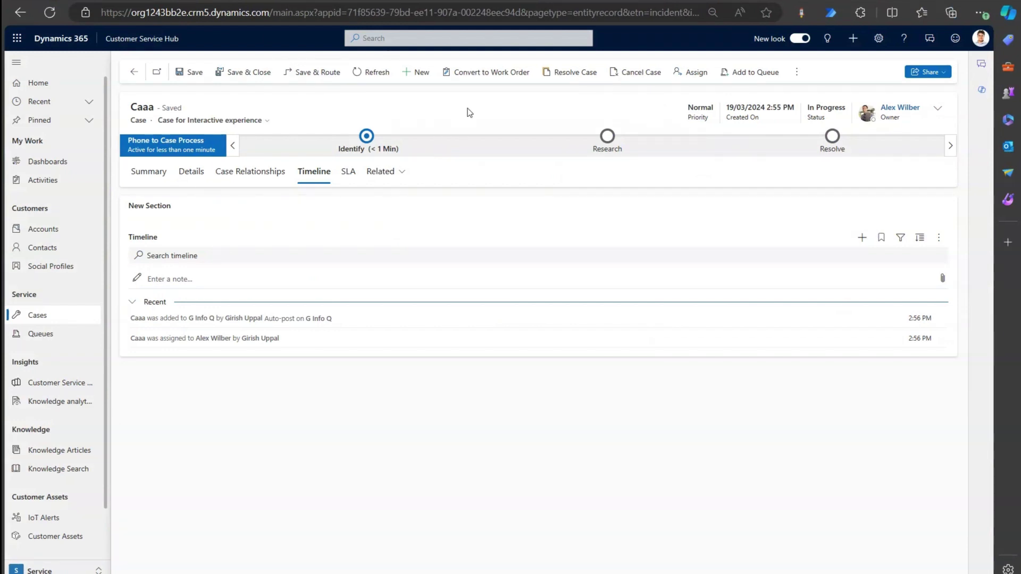
pyautogui.click(879, 39)
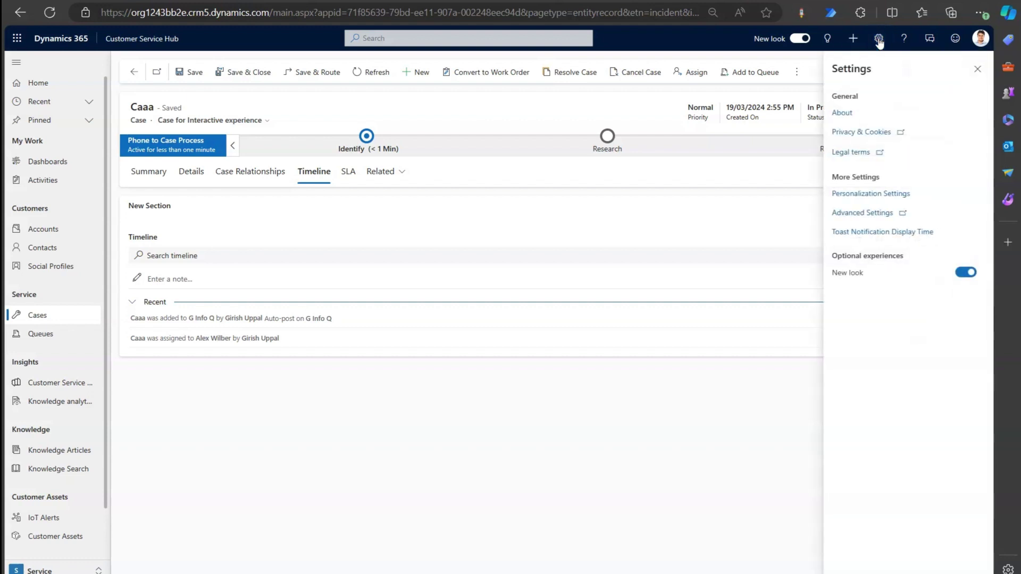
pyautogui.click(885, 213)
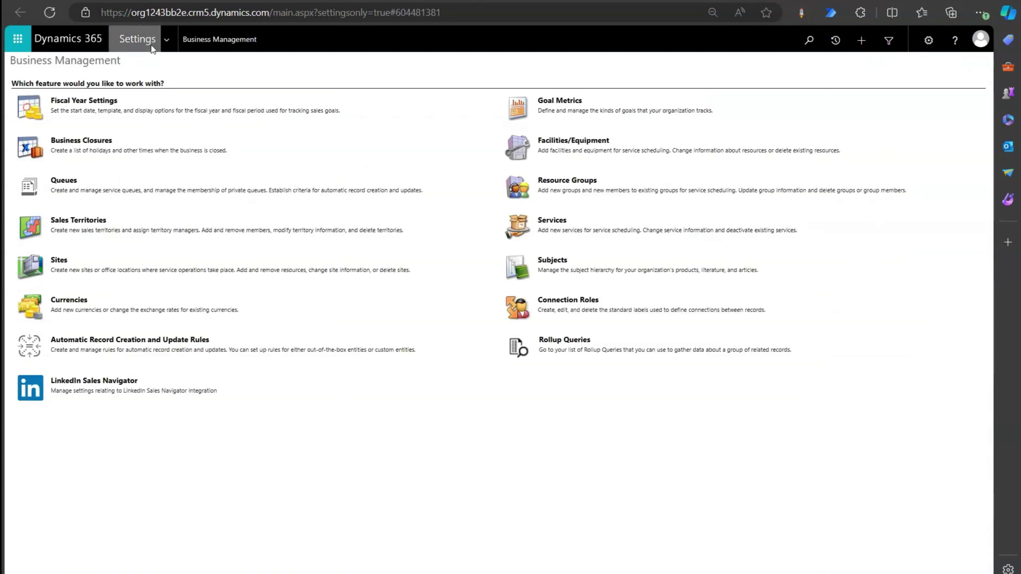
# Show Activity Feeds Post Configurations filtered to letter C and check the wall-enabled Case row
pyautogui.click(167, 40)
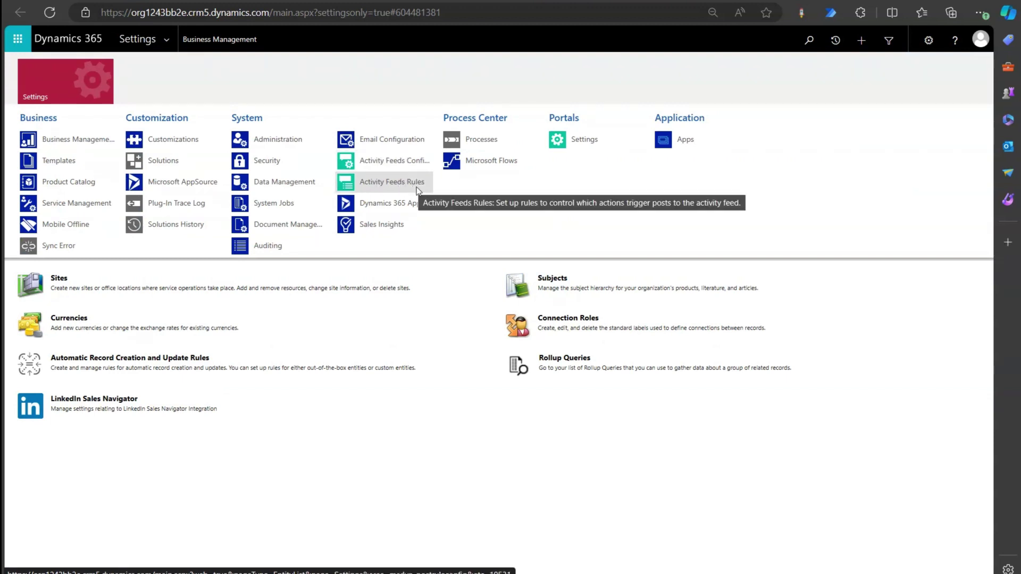
pyautogui.click(408, 167)
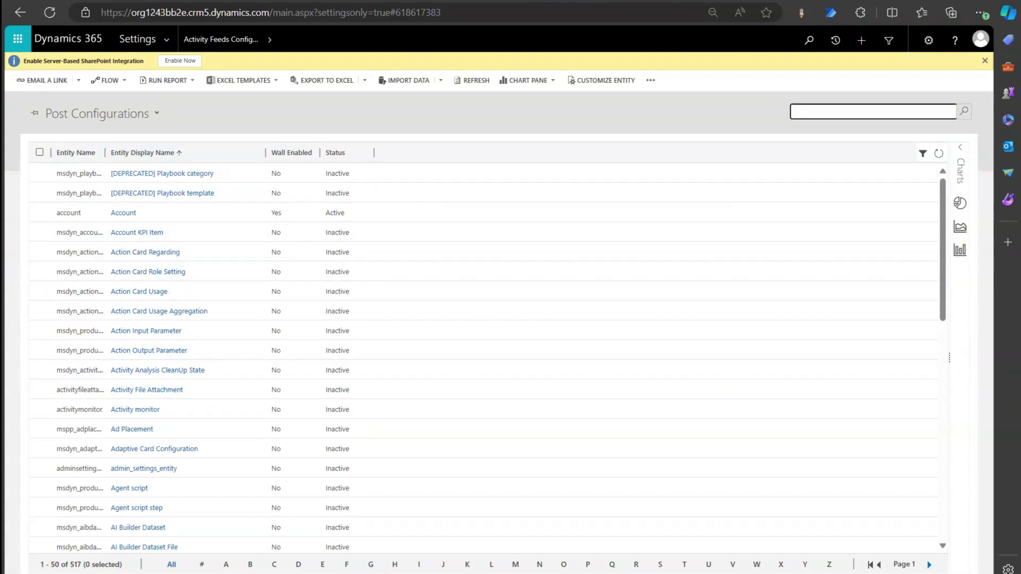
pyautogui.click(274, 565)
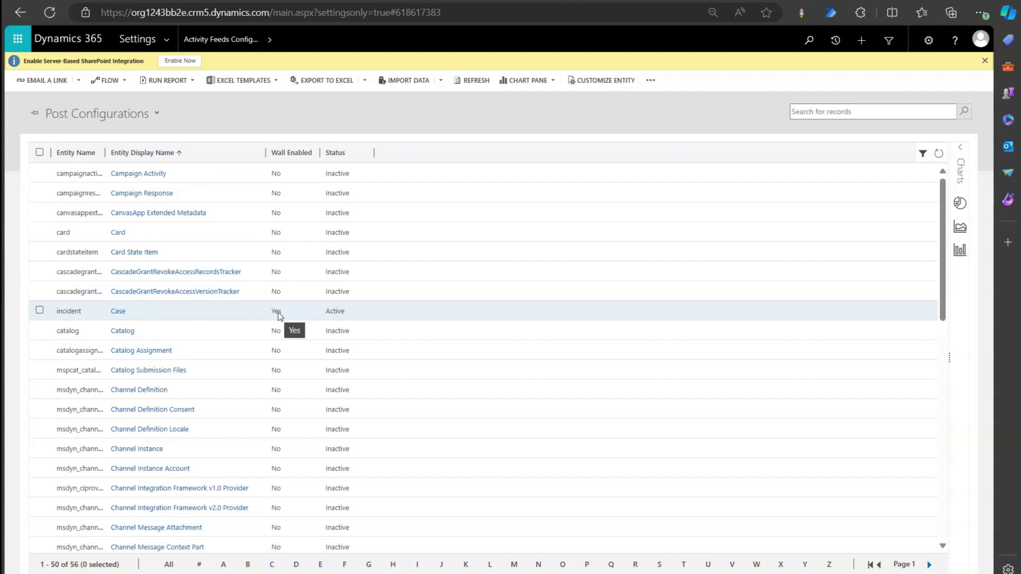
pyautogui.click(39, 311)
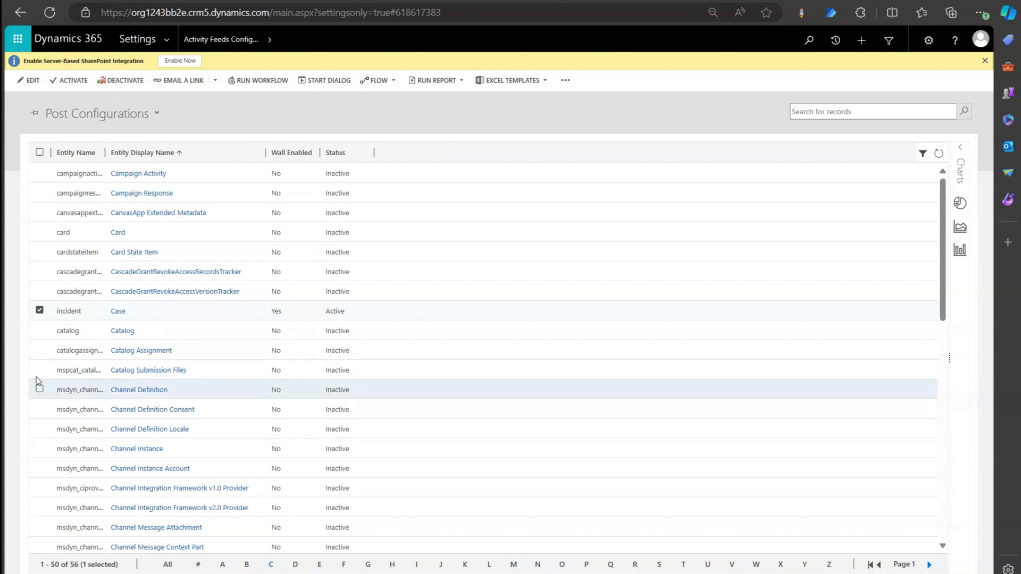
pyautogui.click(40, 310)
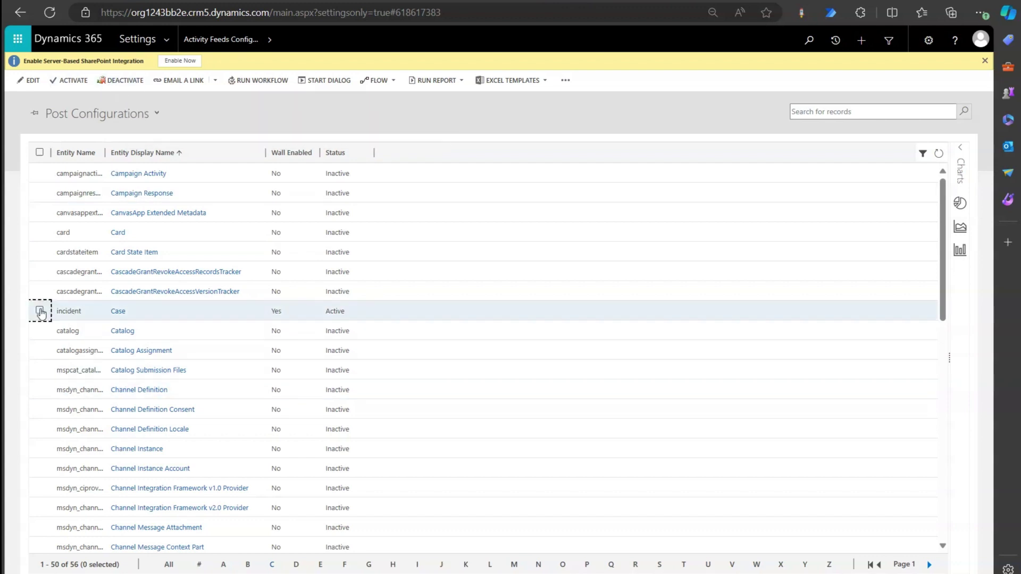
# Open the Activity Feeds Rules list and select the inactive New Case for an Account rule
pyautogui.click(267, 38)
pyautogui.click(168, 37)
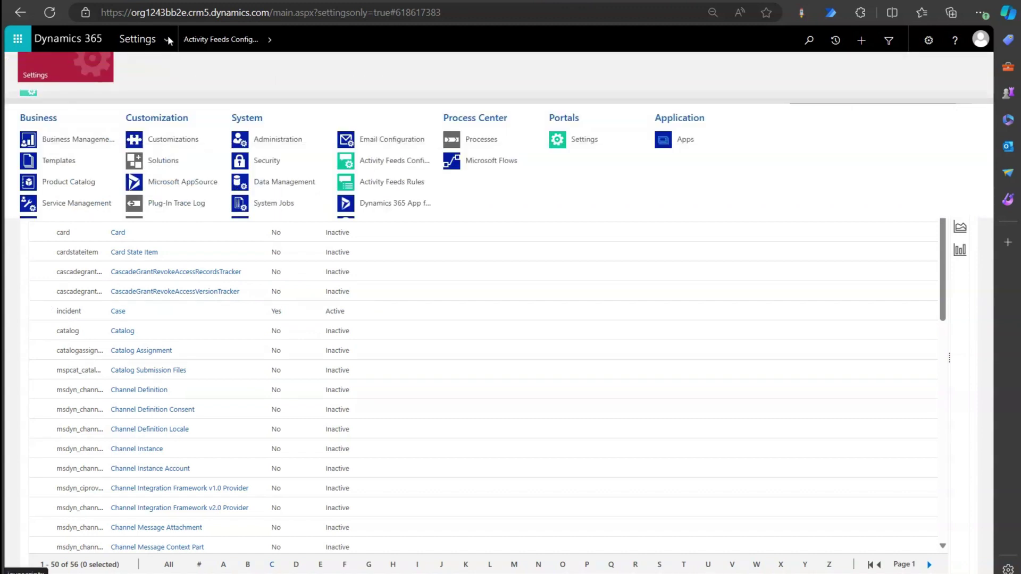
pyautogui.click(396, 180)
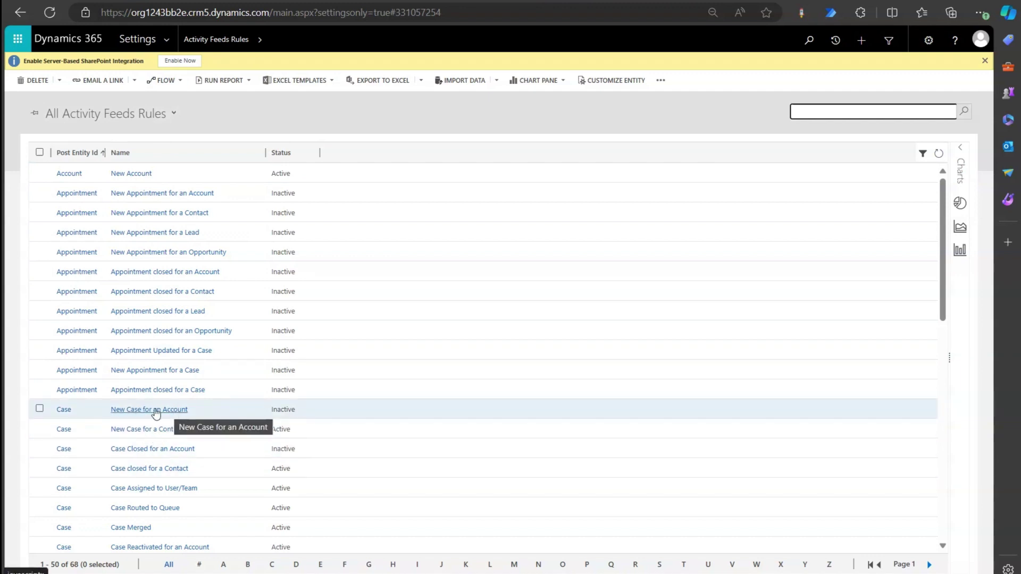
pyautogui.click(39, 409)
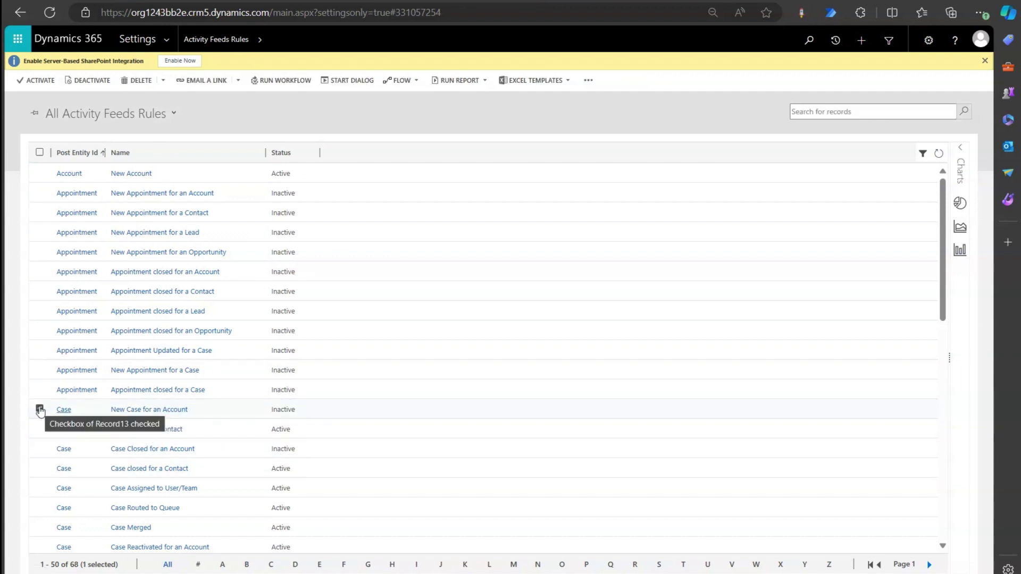
# Activate the New Case for an Account rule and confirm
pyautogui.click(39, 82)
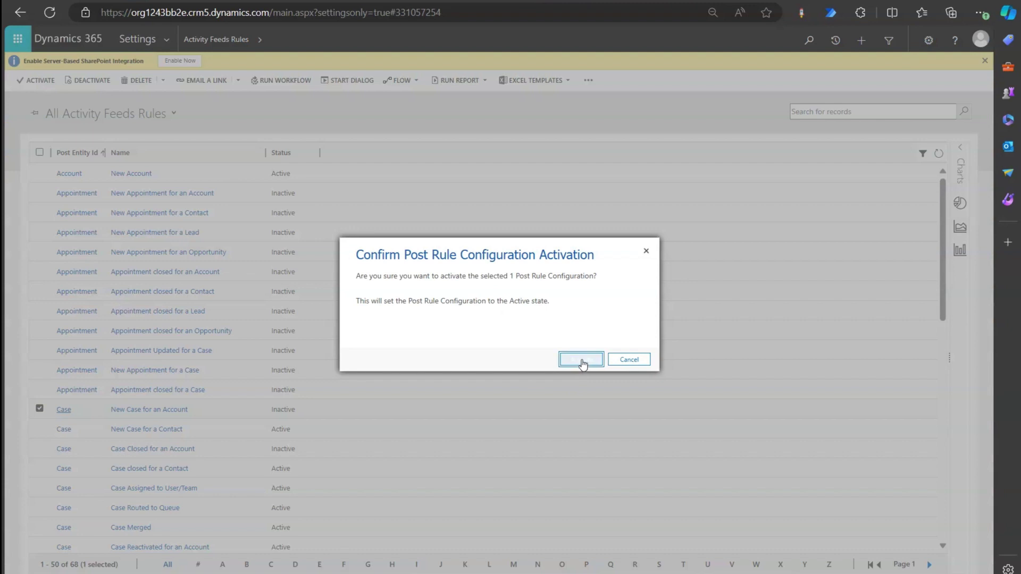
pyautogui.click(582, 361)
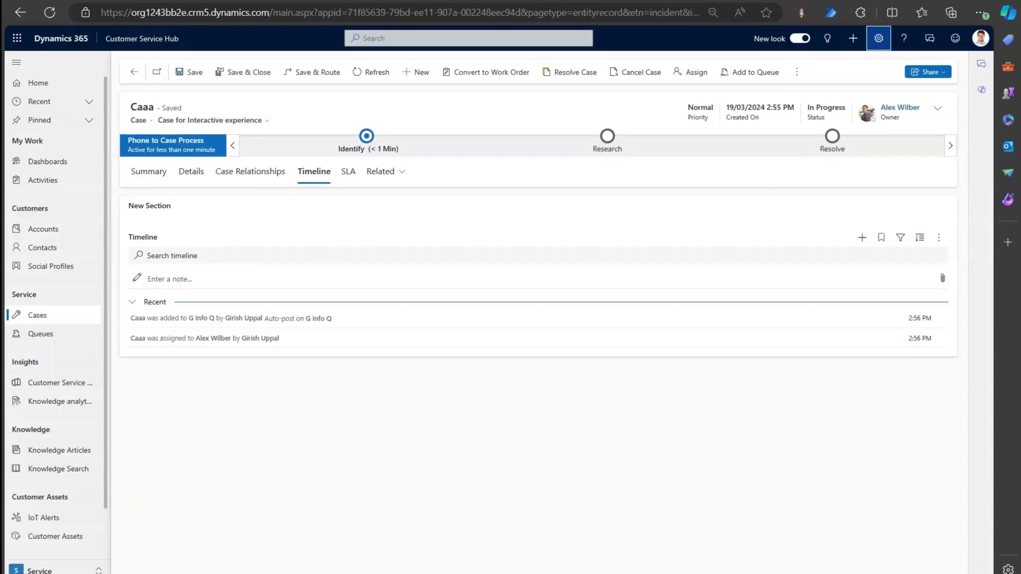
# Create and save a new case 'Case - 19 Mar 2024' with customer Adventure Works
pyautogui.click(37, 315)
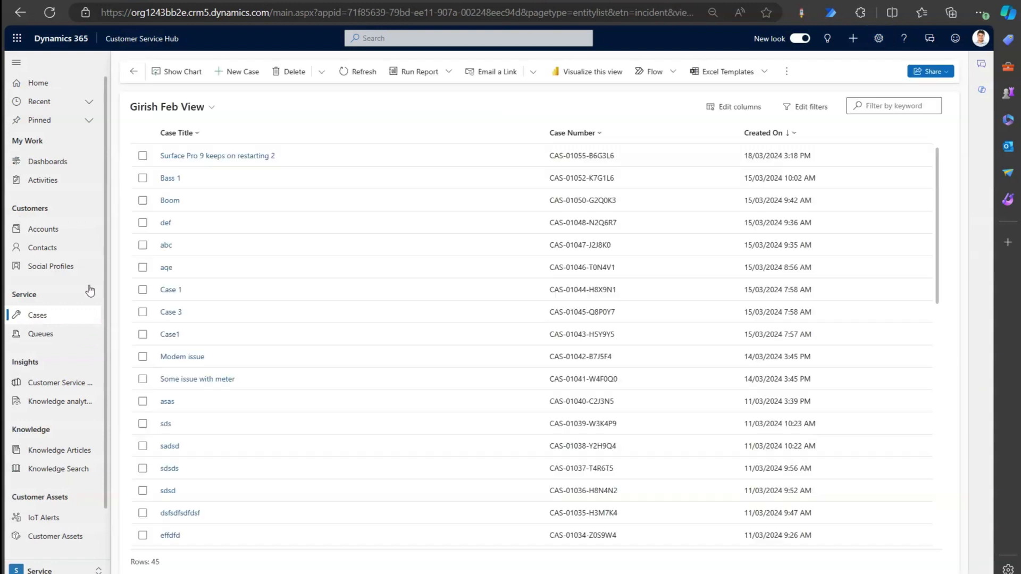
pyautogui.click(247, 74)
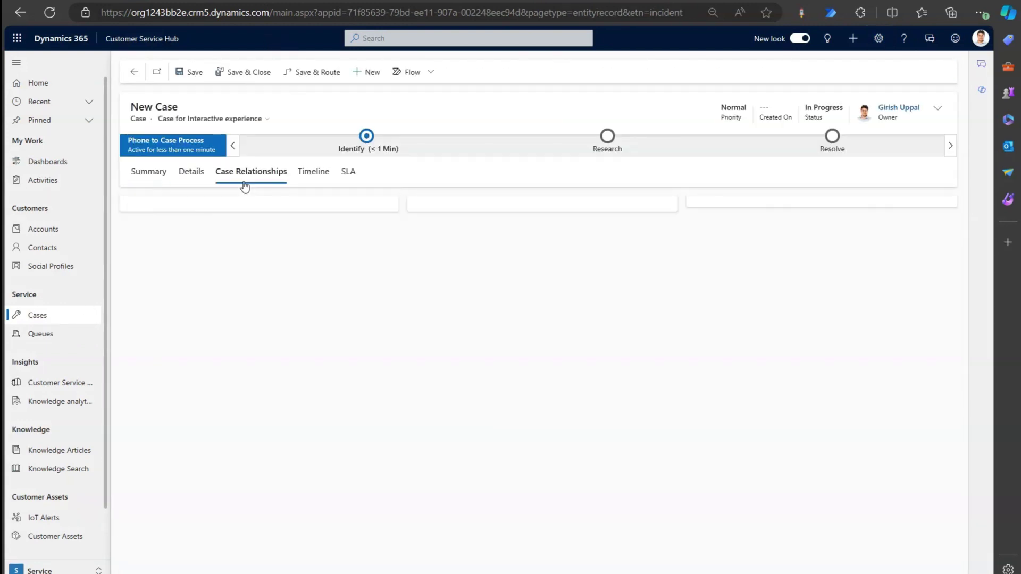
pyautogui.click(221, 219)
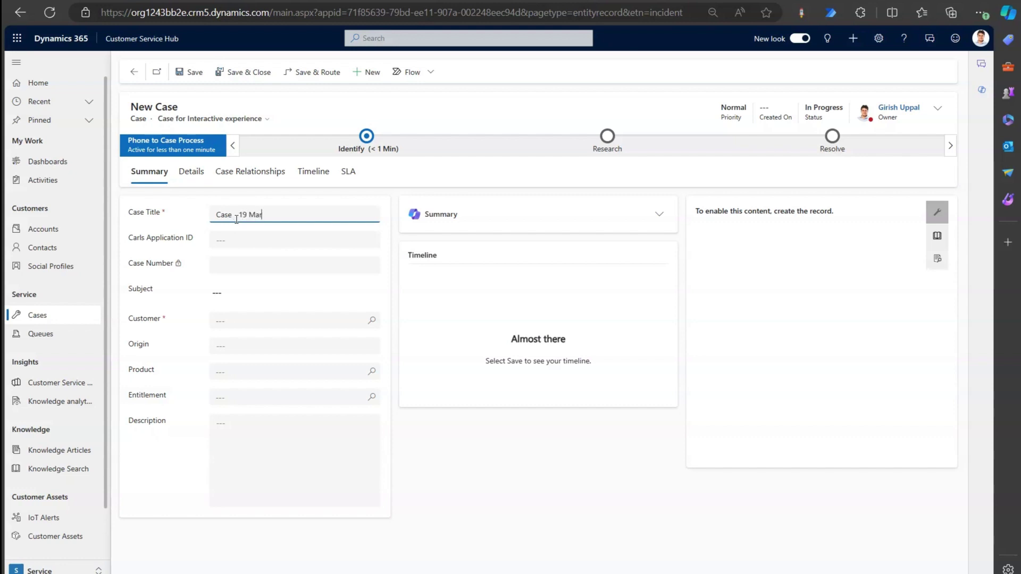
pyautogui.click(237, 321)
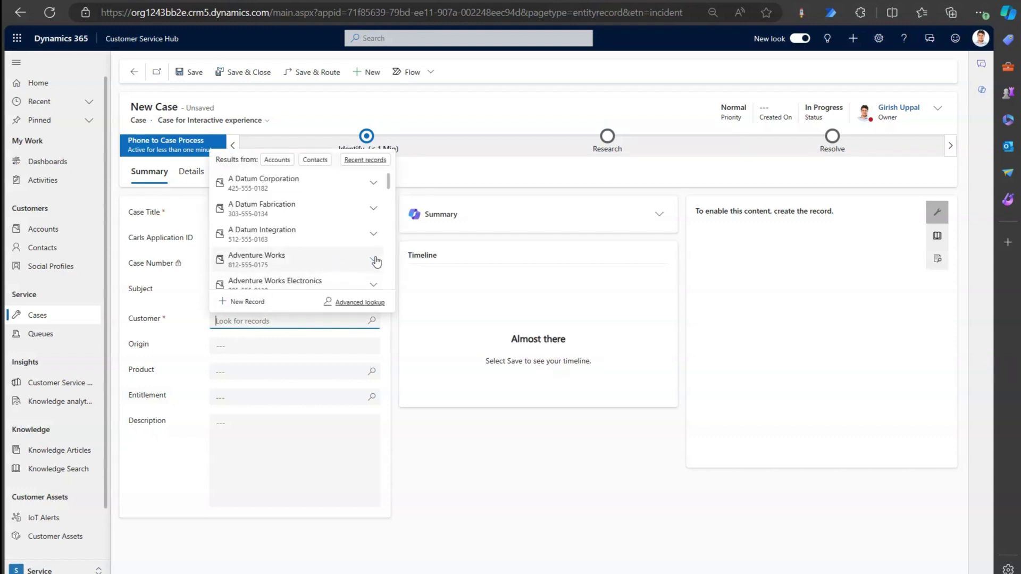
pyautogui.click(373, 260)
pyautogui.click(262, 283)
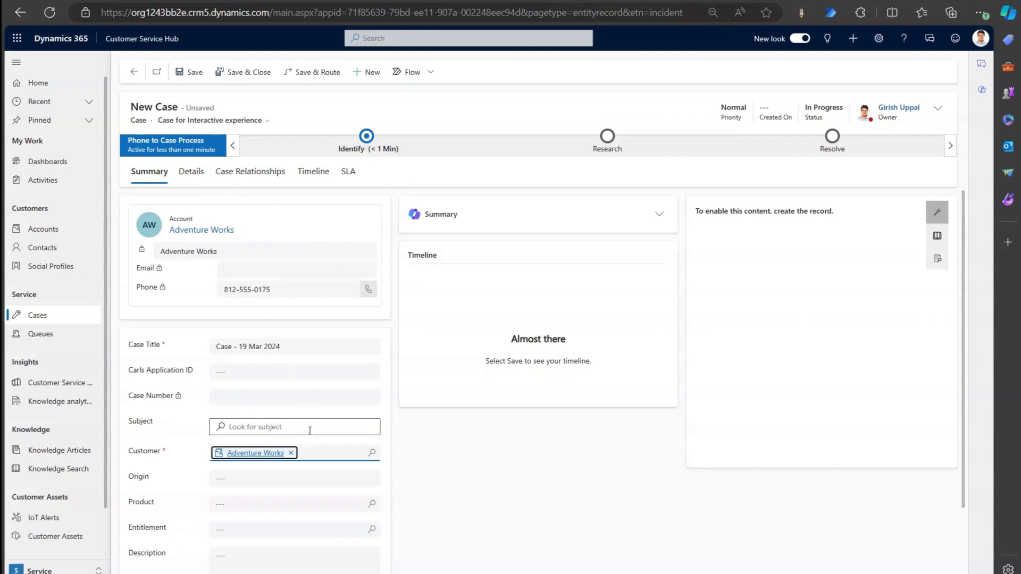
pyautogui.scroll(-2, 985, 392)
pyautogui.scroll(2, 984, 391)
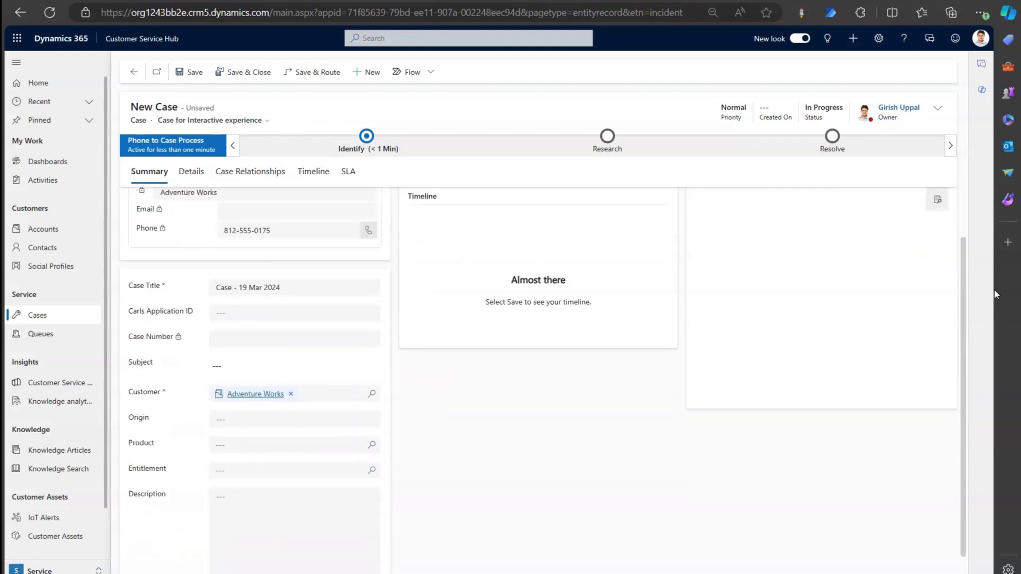
pyautogui.click(195, 74)
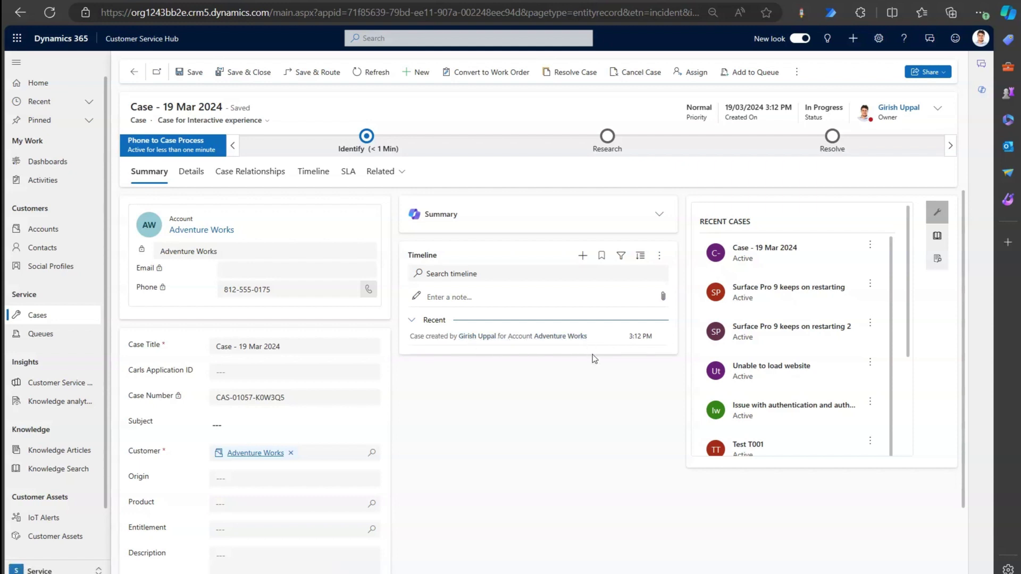
# Change the case owner to Alex Wilber, save, and refresh the timeline
pyautogui.click(938, 109)
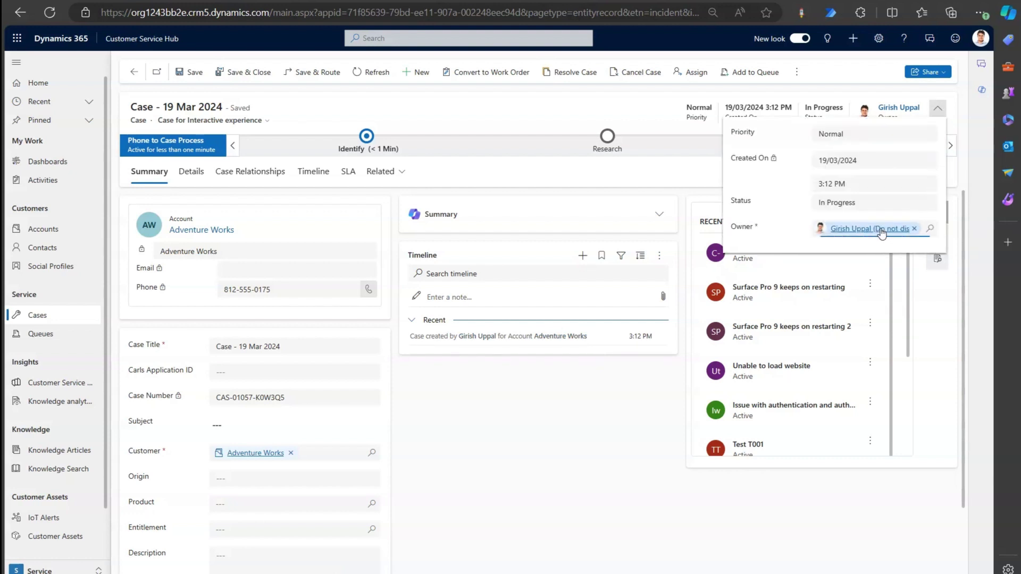
pyautogui.click(915, 229)
pyautogui.press('BackSpace')
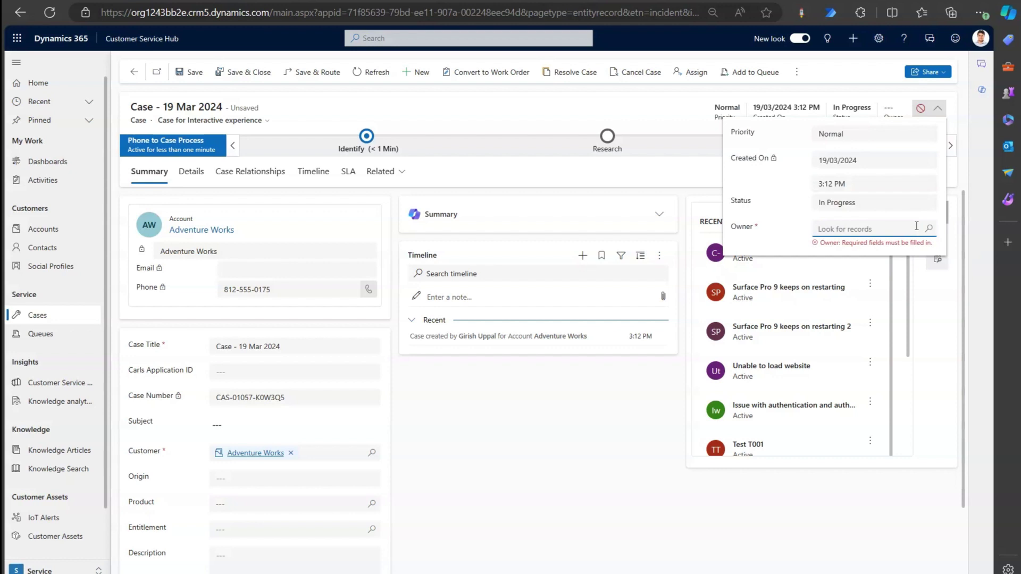
pyautogui.write('alex')
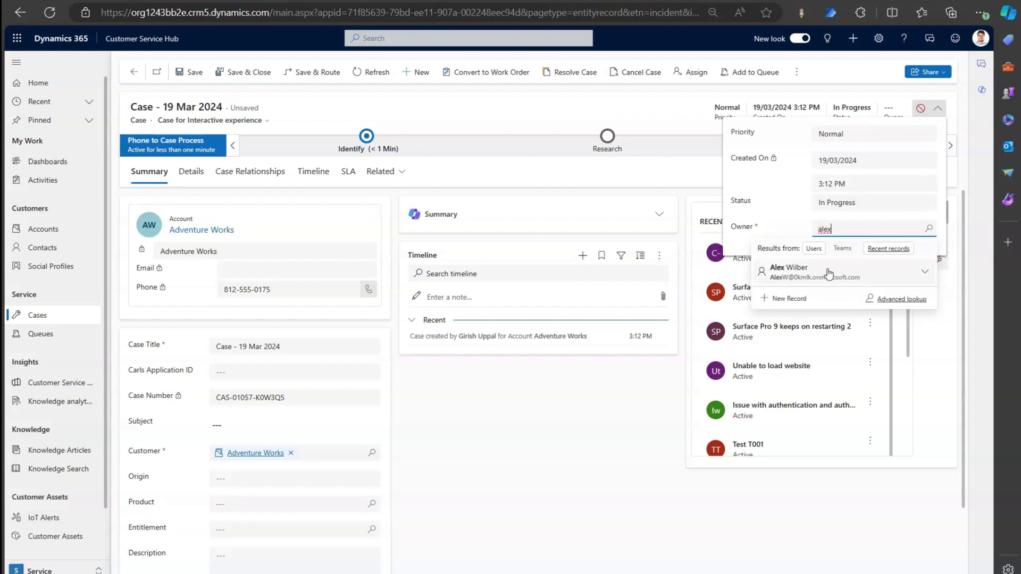
pyautogui.click(826, 270)
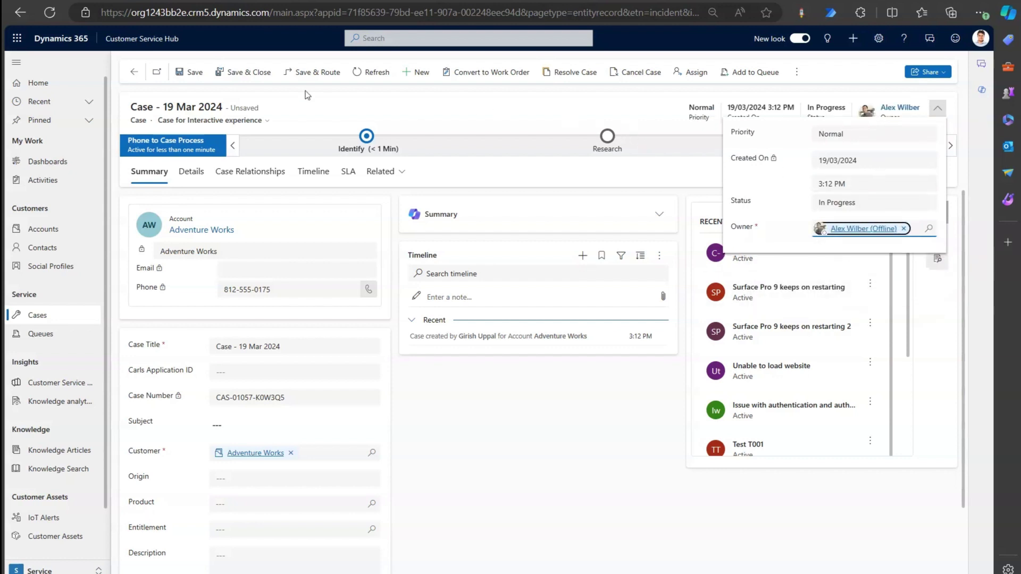
pyautogui.click(194, 75)
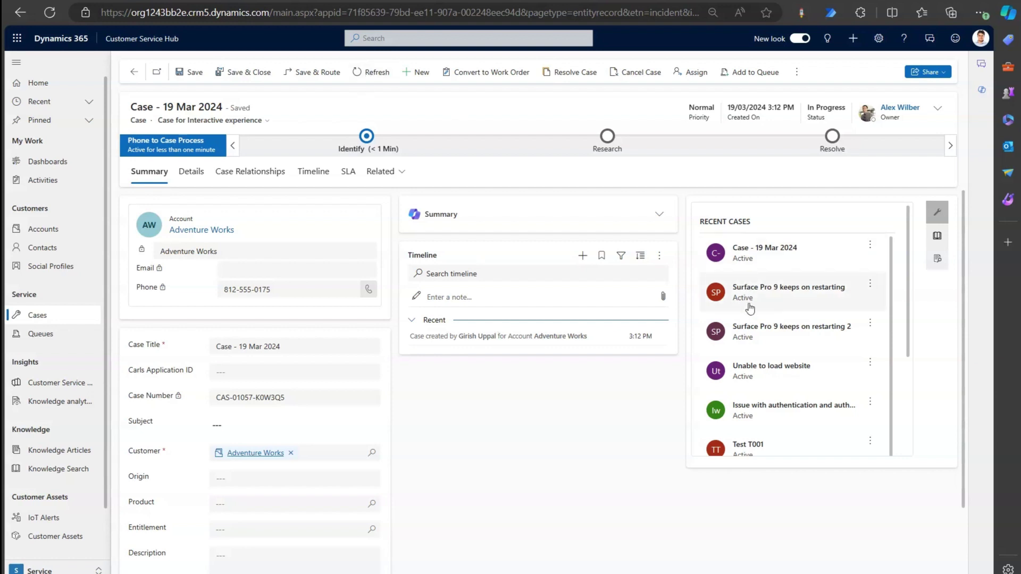
pyautogui.click(659, 255)
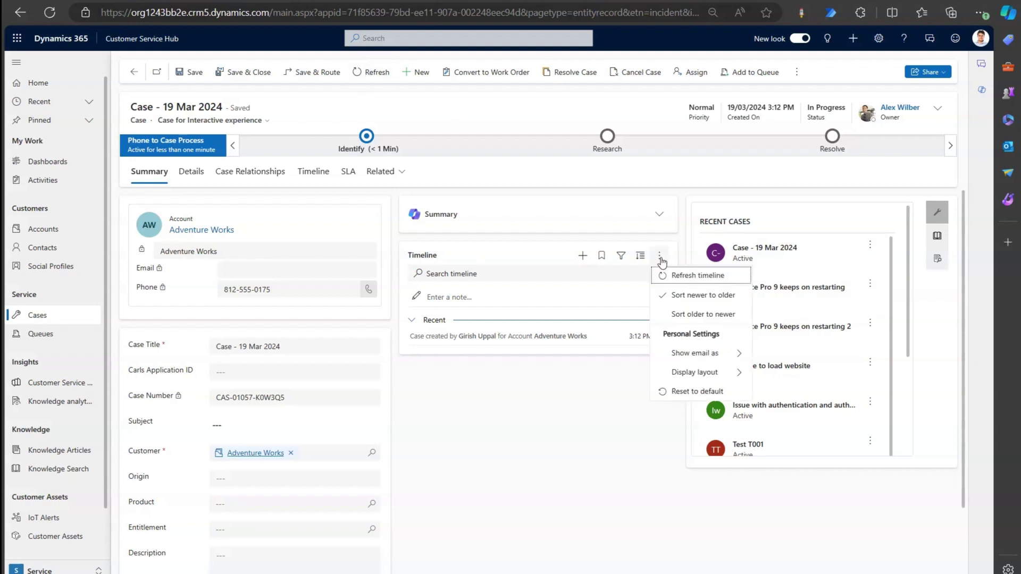
pyautogui.click(682, 275)
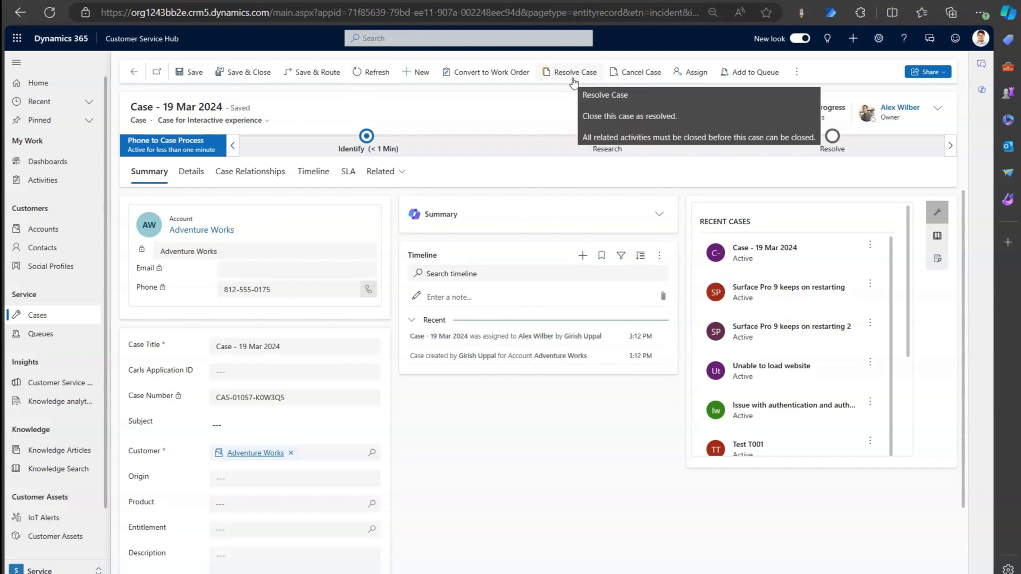
# Add the case to the G Info Q queue and refresh the timeline
pyautogui.click(750, 74)
pyautogui.click(569, 298)
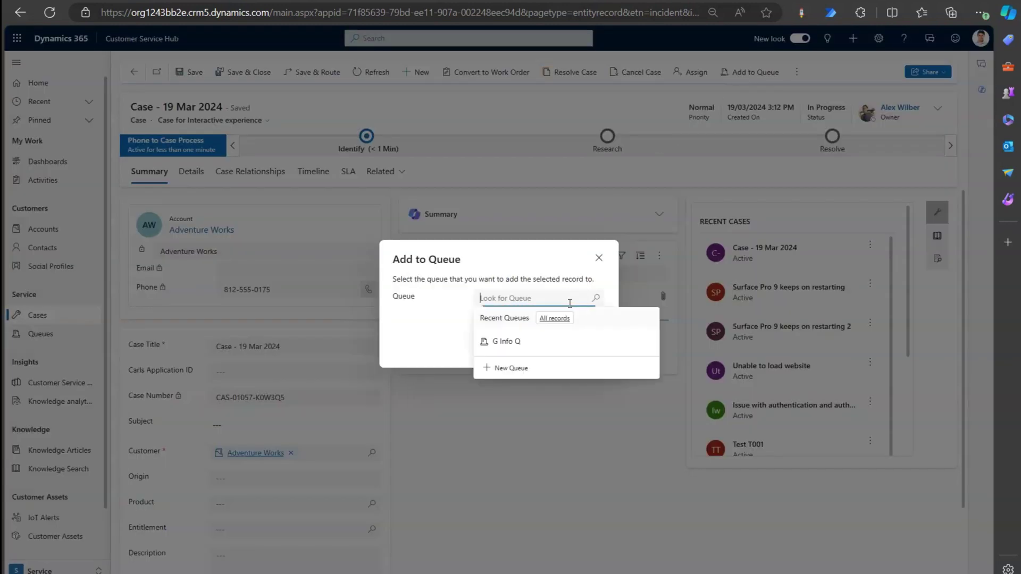
pyautogui.click(546, 344)
pyautogui.click(531, 348)
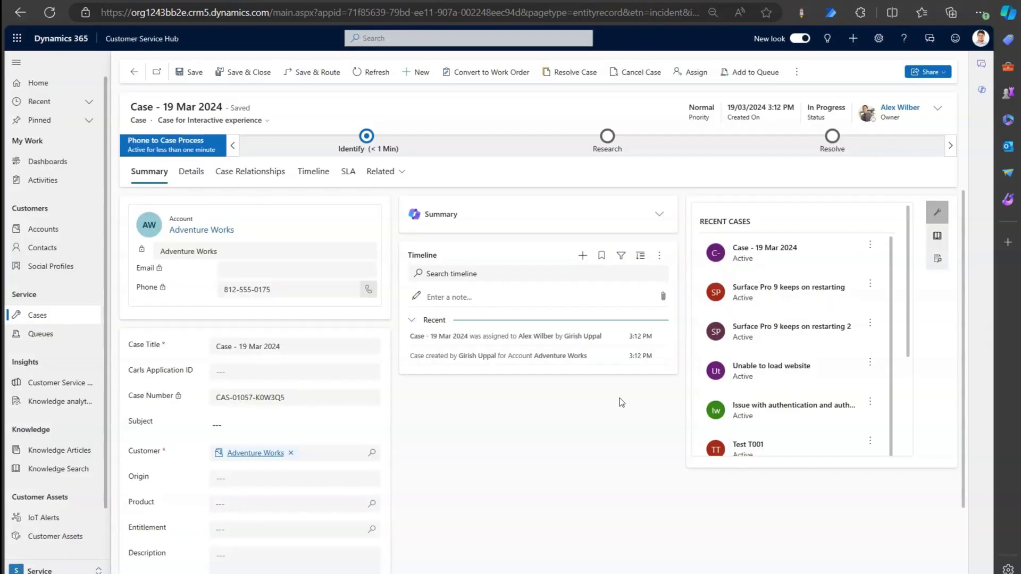
pyautogui.click(660, 259)
pyautogui.click(669, 274)
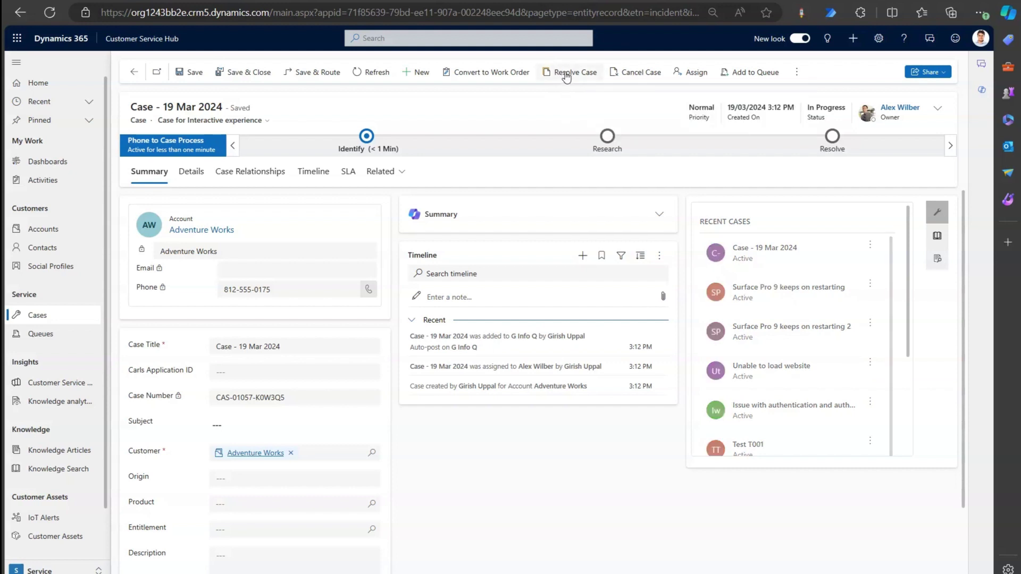
# Resolve the 19 Mar 2024 case with the resolution 'ok'
pyautogui.click(565, 75)
pyautogui.click(523, 308)
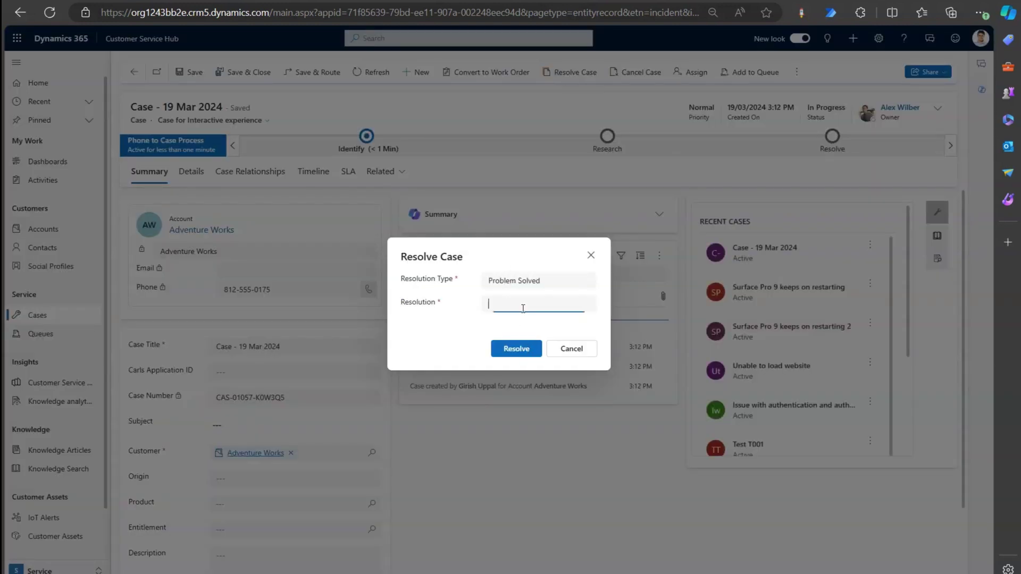
pyautogui.write('ok')
pyautogui.click(519, 350)
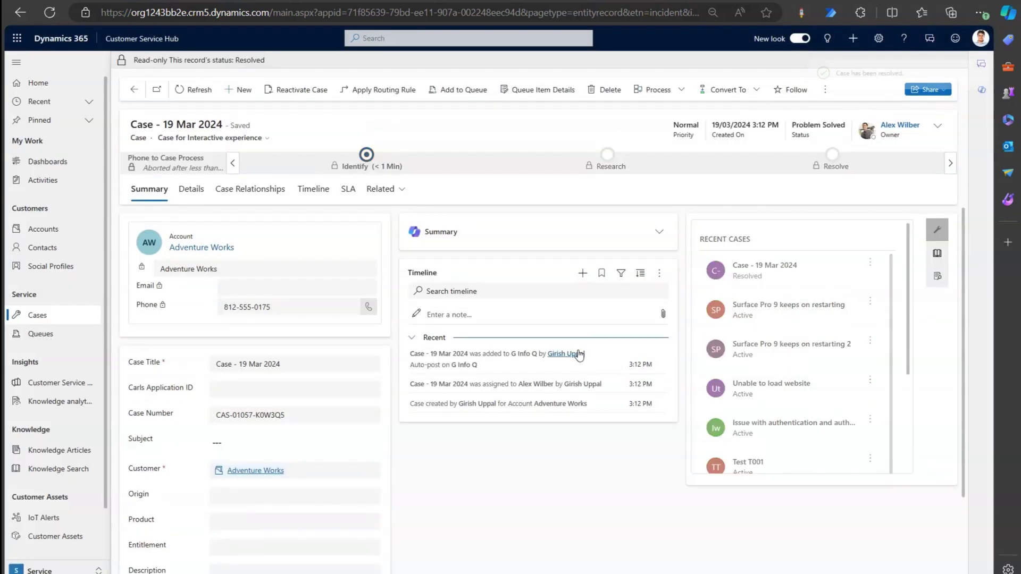
# Refresh the timeline to show the resolved post, then reactivate the case
pyautogui.click(660, 275)
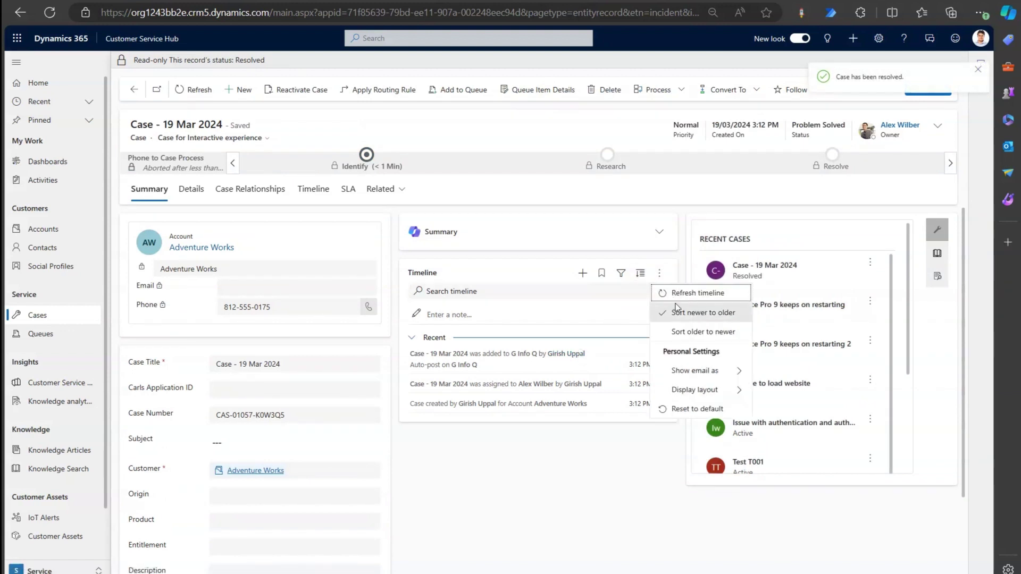
pyautogui.click(675, 294)
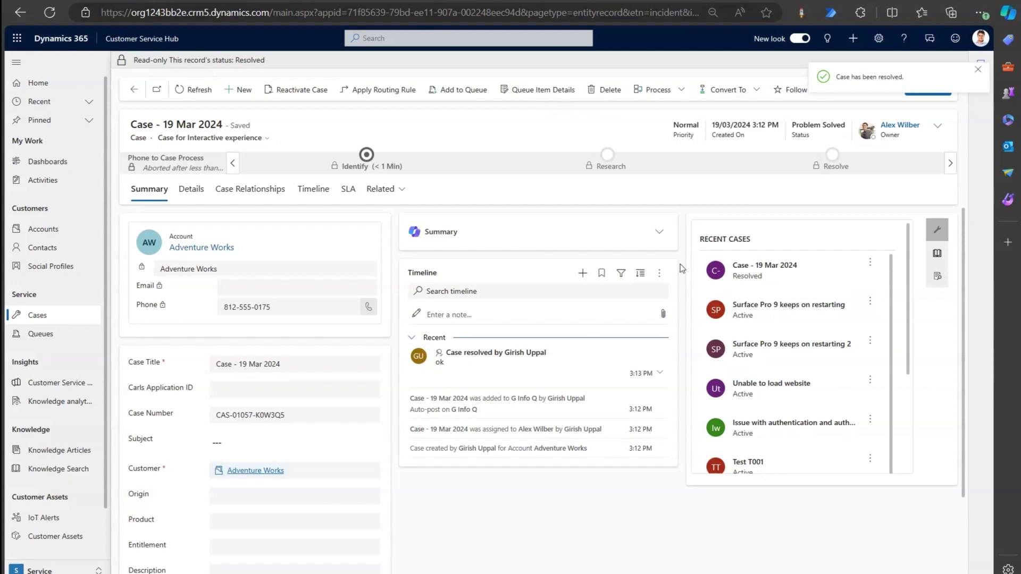
pyautogui.click(311, 94)
pyautogui.click(548, 341)
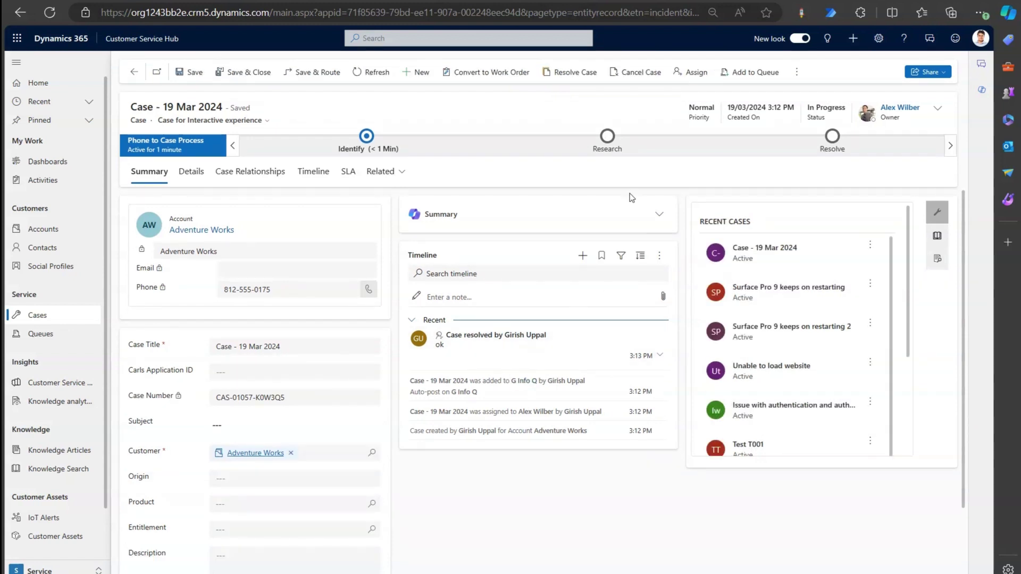
# Refresh the case timeline to show the re-activated post, then open the full Timeline view
pyautogui.click(659, 255)
pyautogui.click(661, 273)
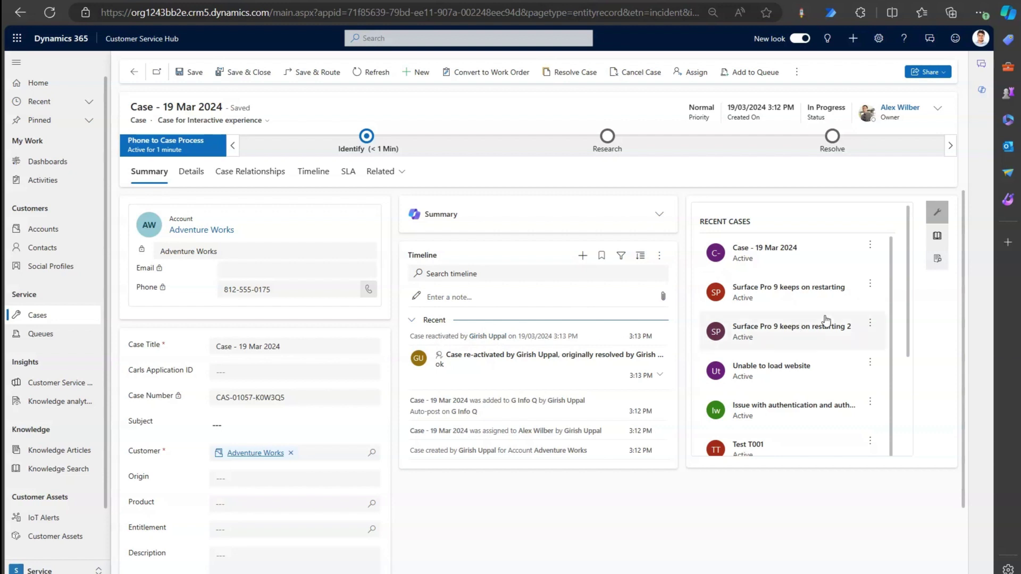
pyautogui.click(872, 249)
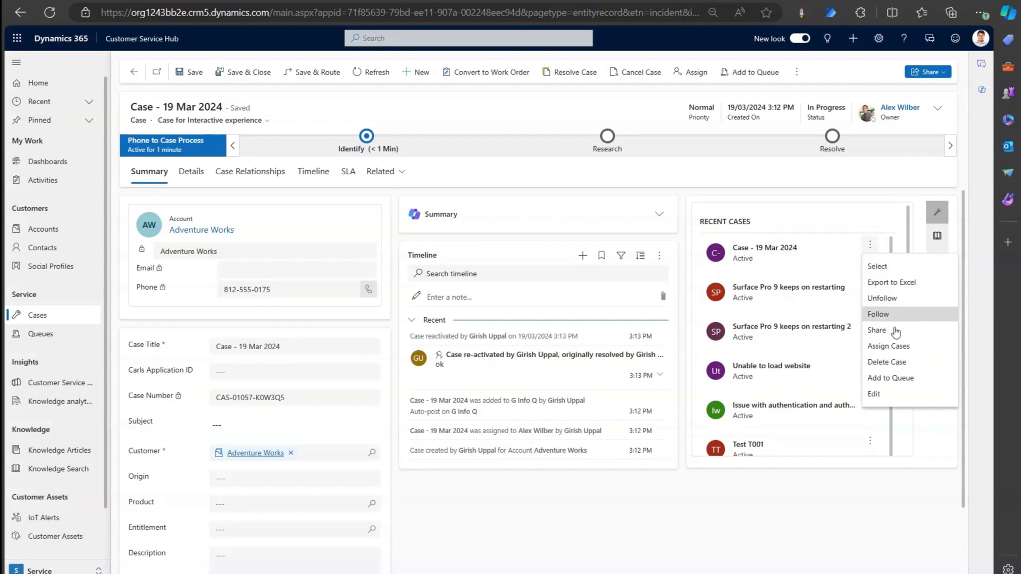
pyautogui.click(508, 519)
pyautogui.click(367, 426)
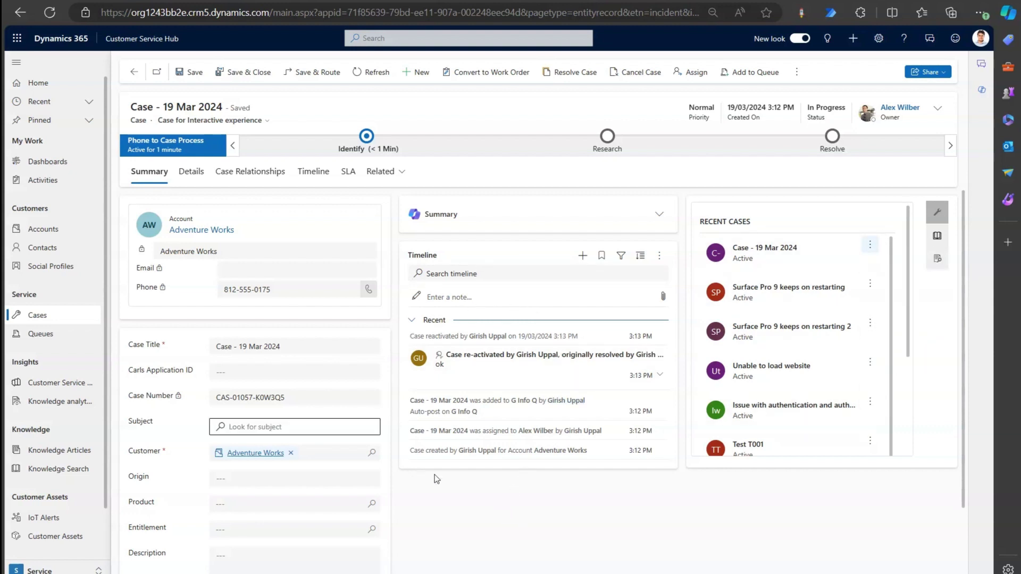
pyautogui.click(317, 173)
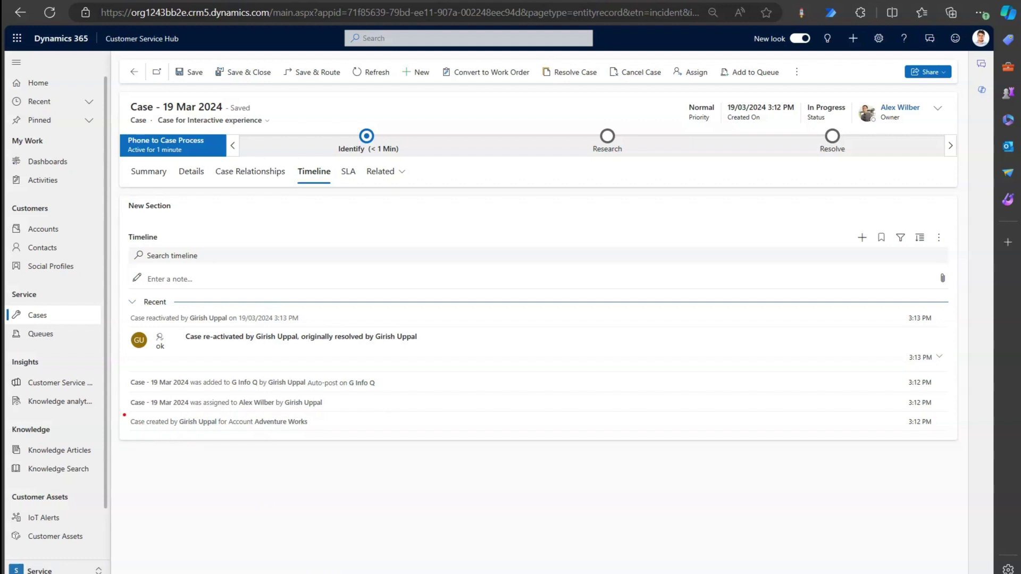
# Box and tick off the Case created and Added to G Info Q timeline entries
pyautogui.moveTo(124, 414)
pyautogui.mouseDown()
pyautogui.moveTo(160, 432)
pyautogui.moveTo(319, 436)
pyautogui.moveTo(289, 441)
pyautogui.moveTo(275, 461)
pyautogui.mouseUp()
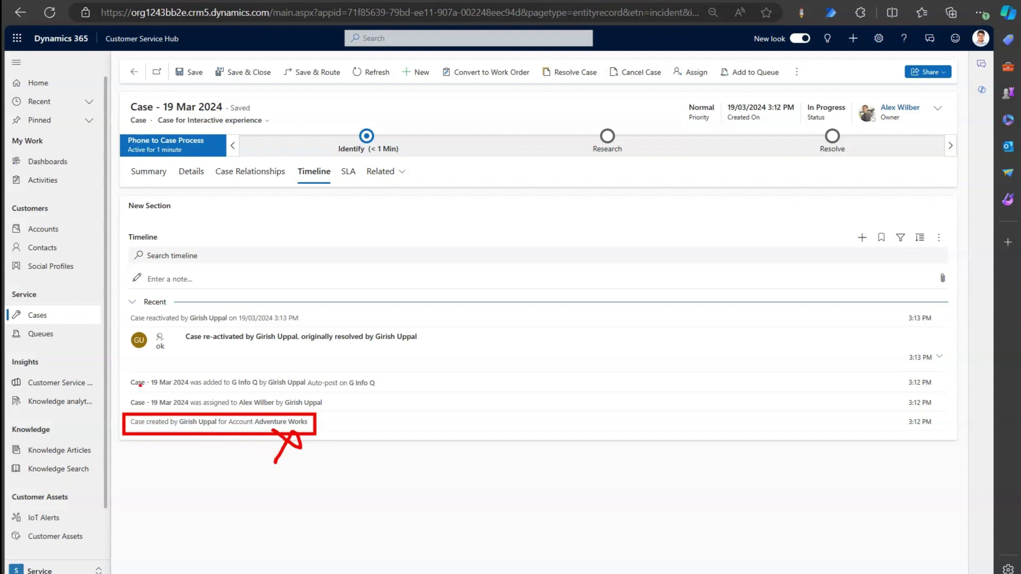
pyautogui.moveTo(117, 373)
pyautogui.mouseDown()
pyautogui.moveTo(129, 383)
pyautogui.moveTo(392, 390)
pyautogui.mouseUp()
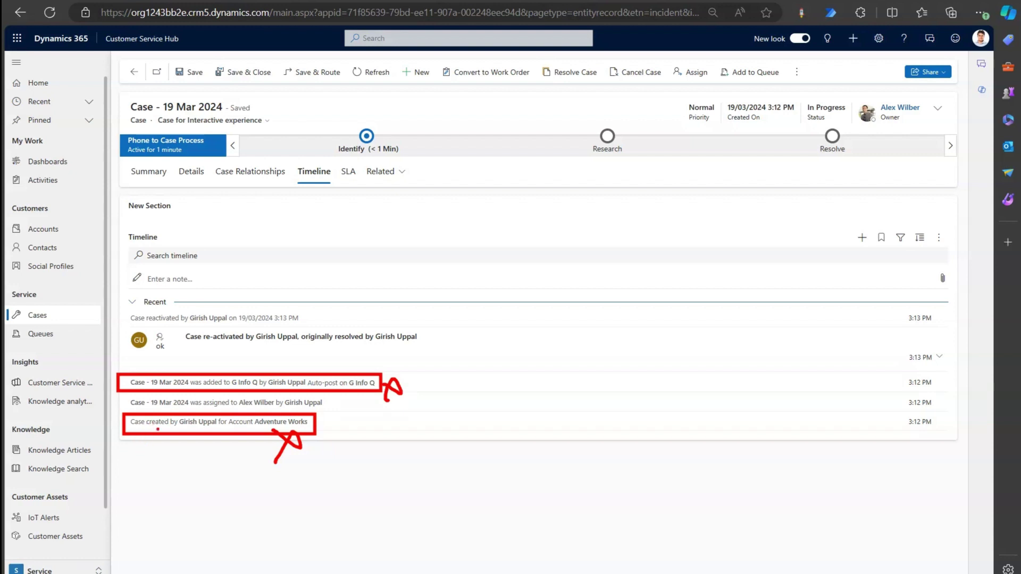
pyautogui.moveTo(149, 442); pyautogui.dragTo(182, 429)
pyautogui.moveTo(161, 366); pyautogui.dragTo(195, 353)
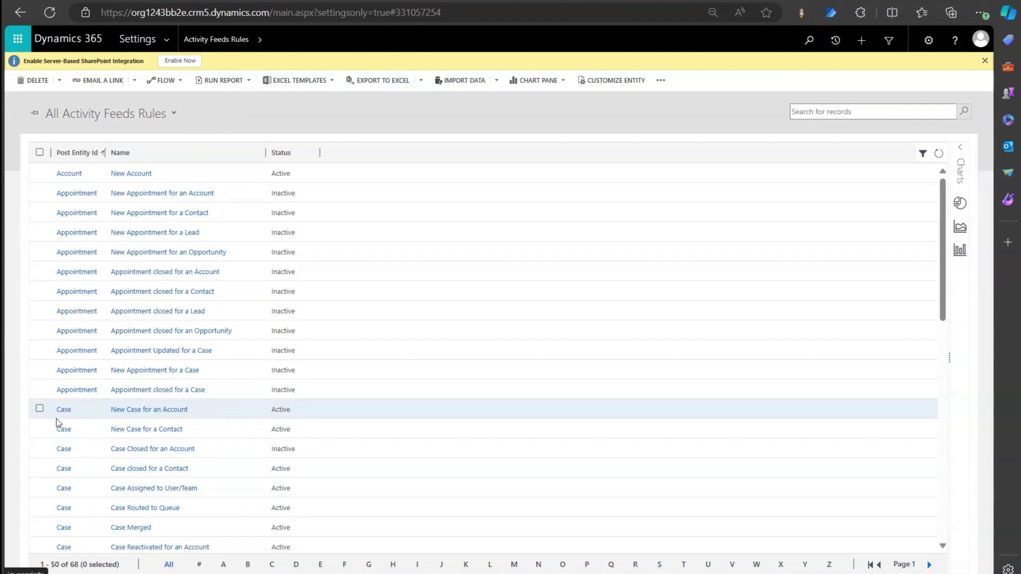
# Deactivate the New Case for an Account activity feed rule
pyautogui.click(39, 408)
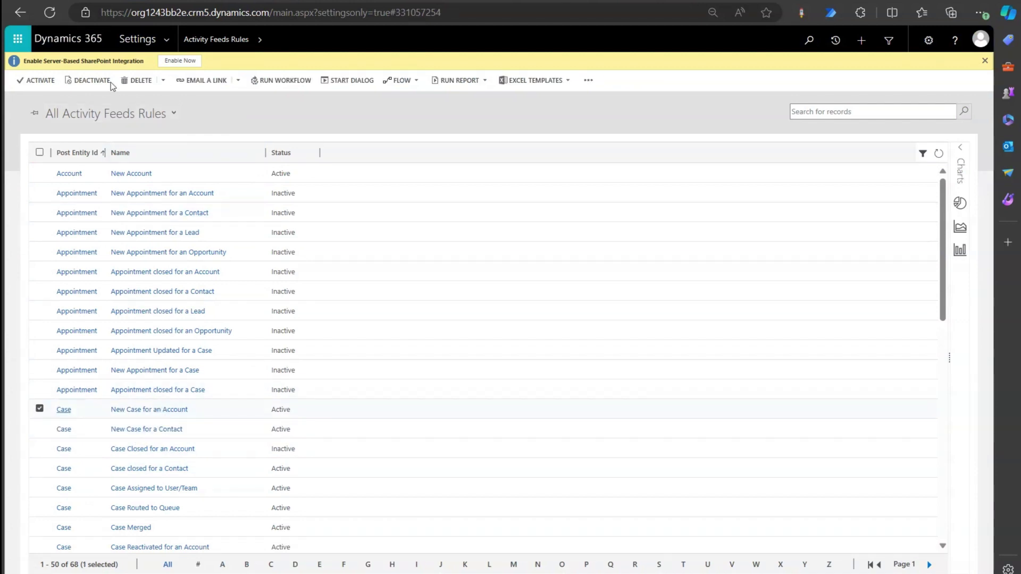
pyautogui.click(94, 80)
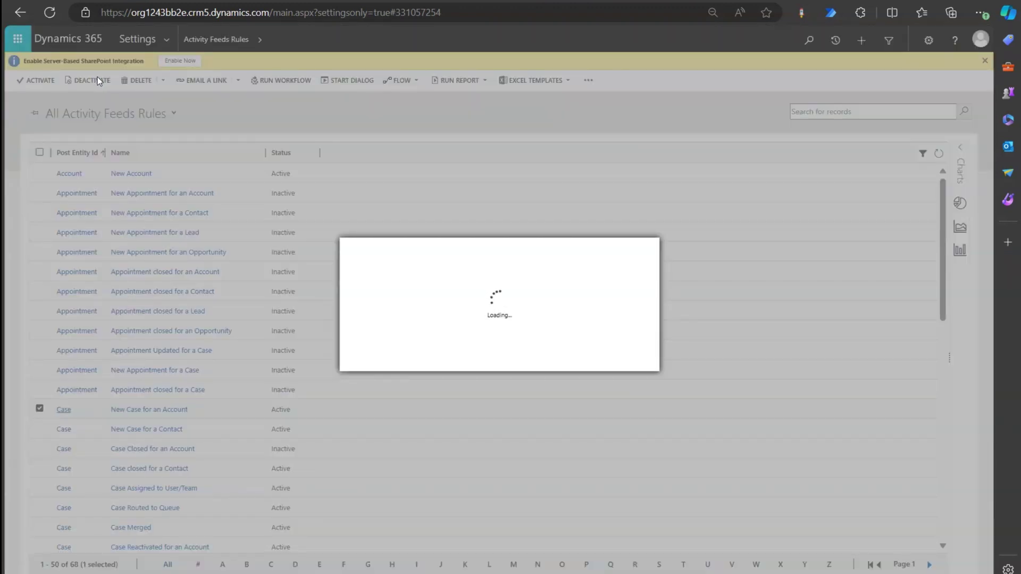
pyautogui.click(594, 364)
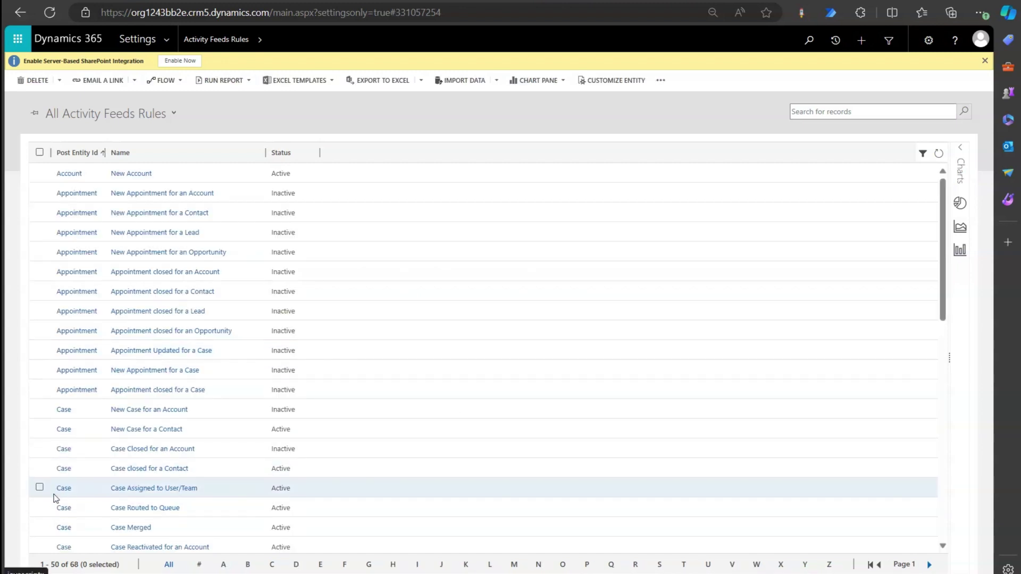
# Deactivate the Case Routed to Queue activity feed rule
pyautogui.click(39, 507)
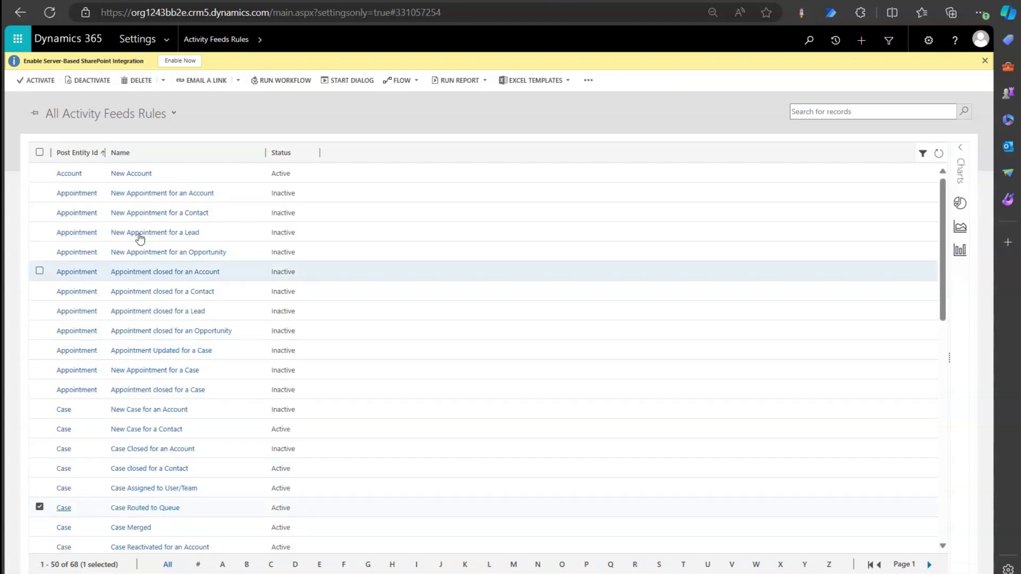
pyautogui.click(97, 84)
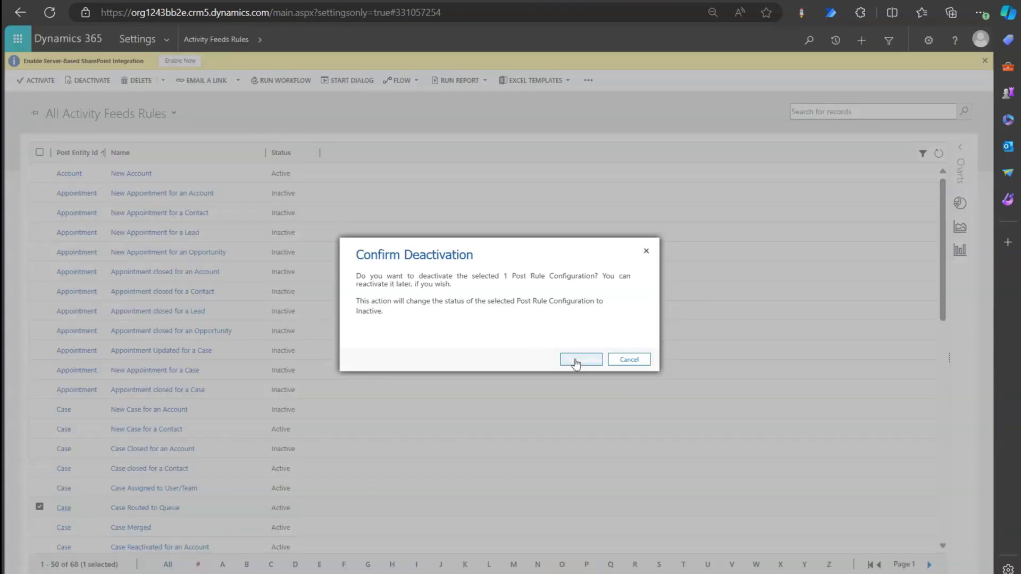
pyautogui.click(578, 359)
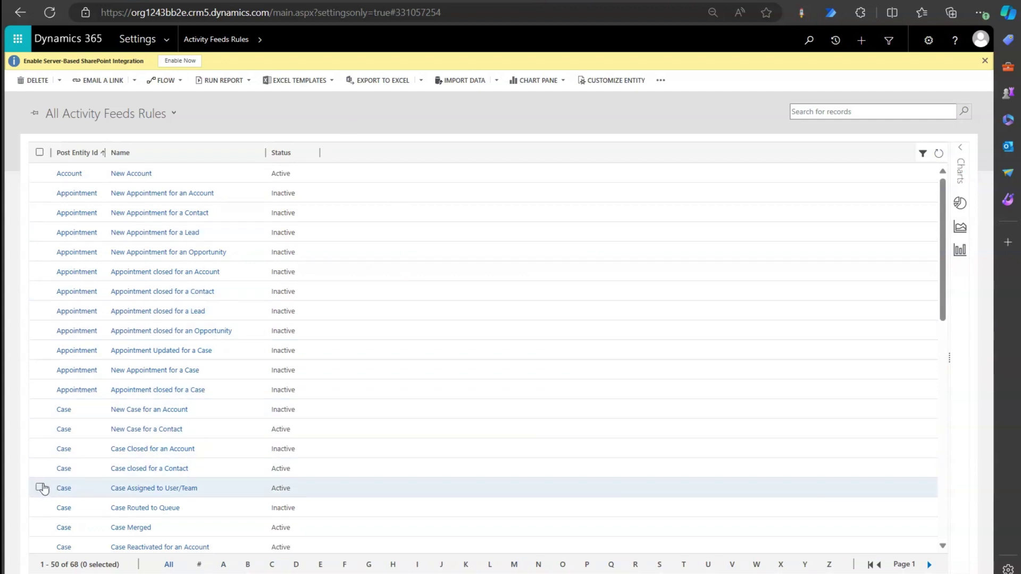
pyautogui.click(168, 38)
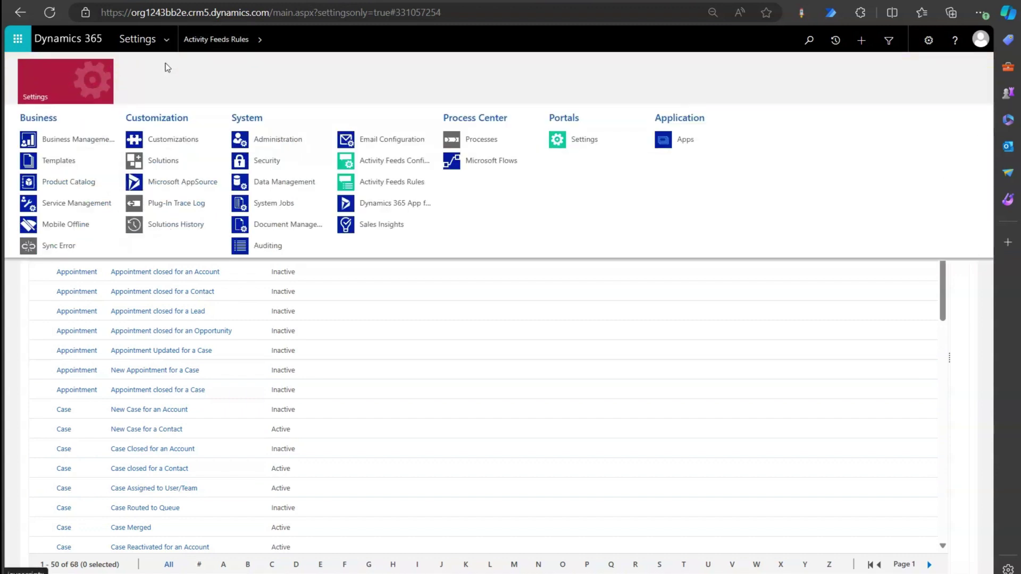
# Check the Case entry in Activity Feeds Configuration, then return to the 19 Mar 2024 case
pyautogui.click(401, 162)
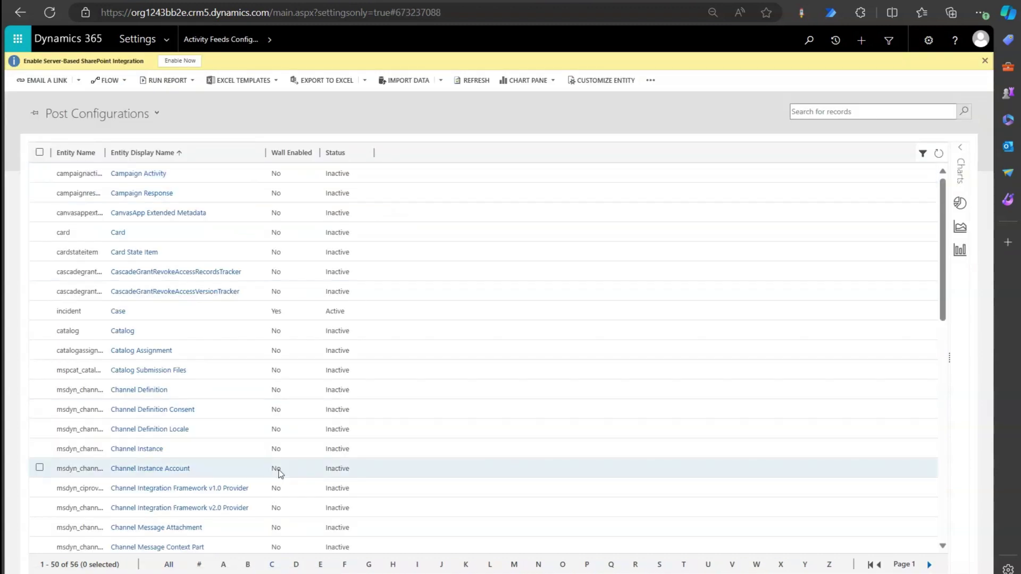
pyautogui.click(270, 567)
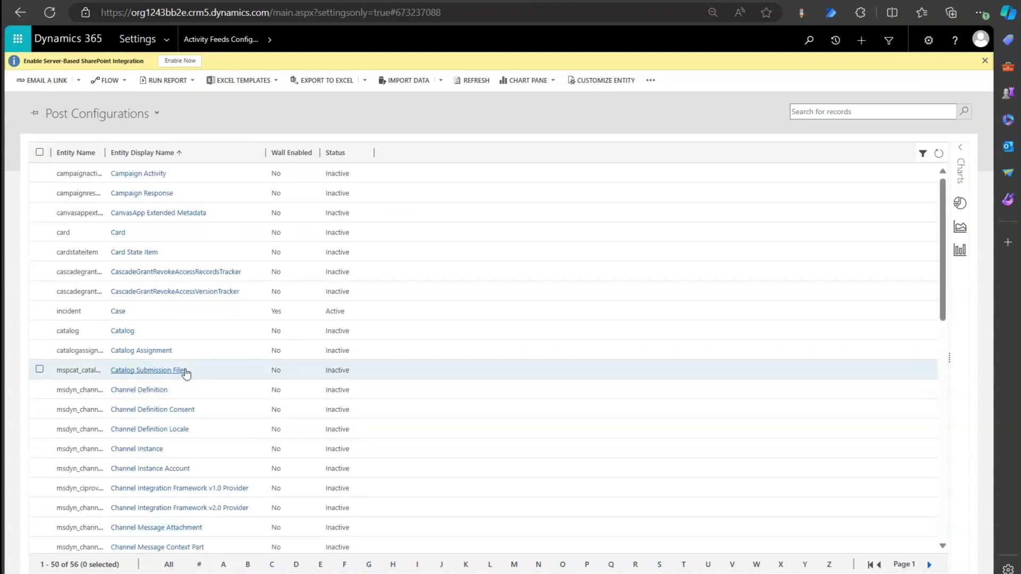
pyautogui.click(40, 311)
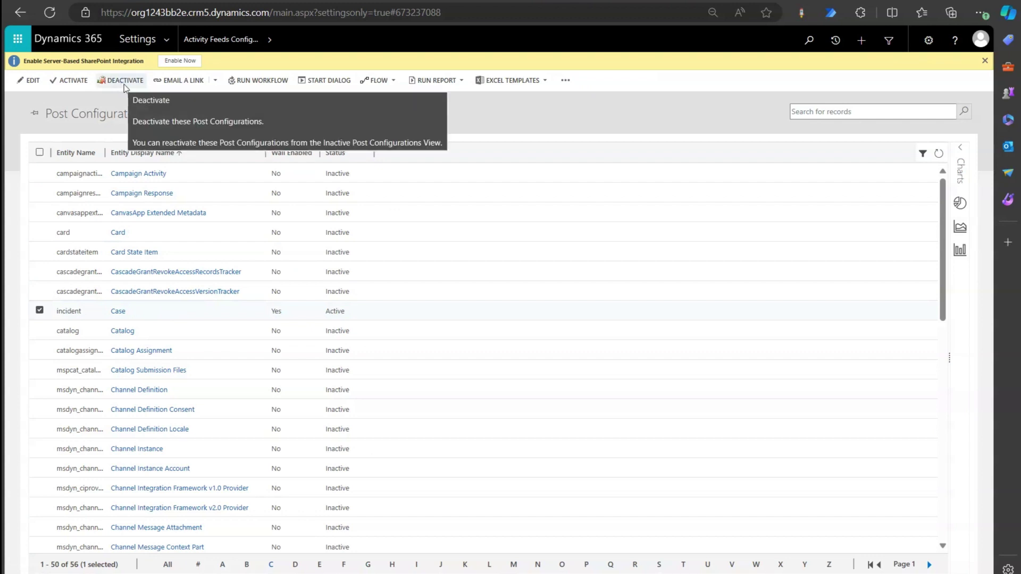
pyautogui.click(39, 310)
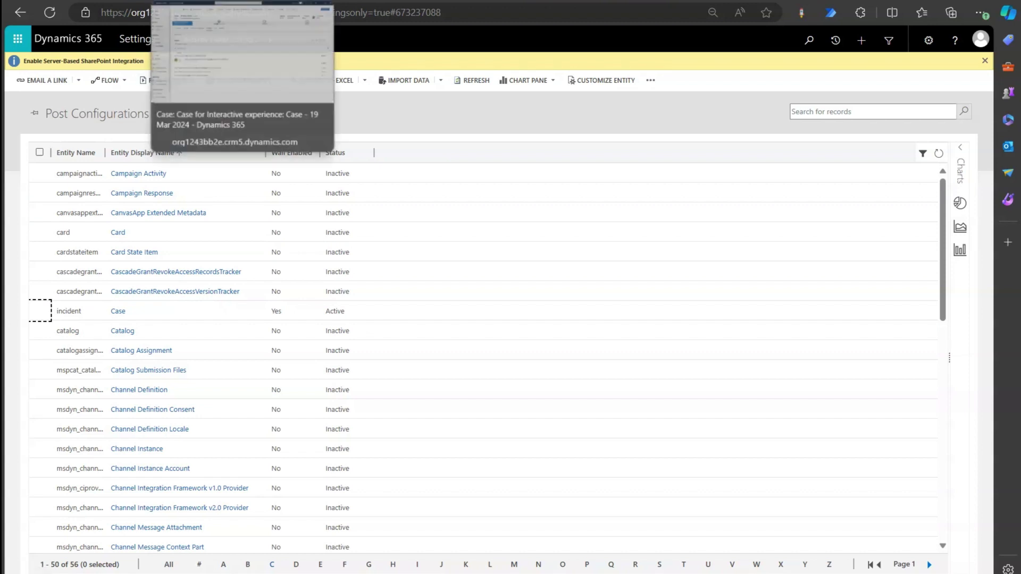
pyautogui.click(195, 29)
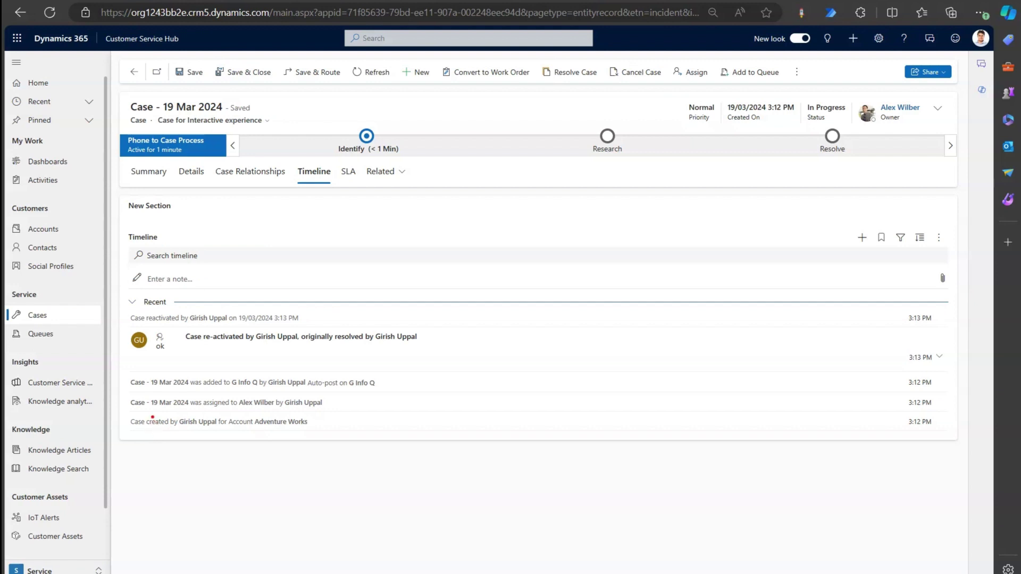
# Underline the created and queue entries, tick the assignment and re-activated entries, then open Cases
pyautogui.moveTo(149, 438); pyautogui.dragTo(220, 432)
pyautogui.moveTo(197, 392); pyautogui.dragTo(271, 387)
pyautogui.moveTo(331, 403); pyautogui.dragTo(356, 397)
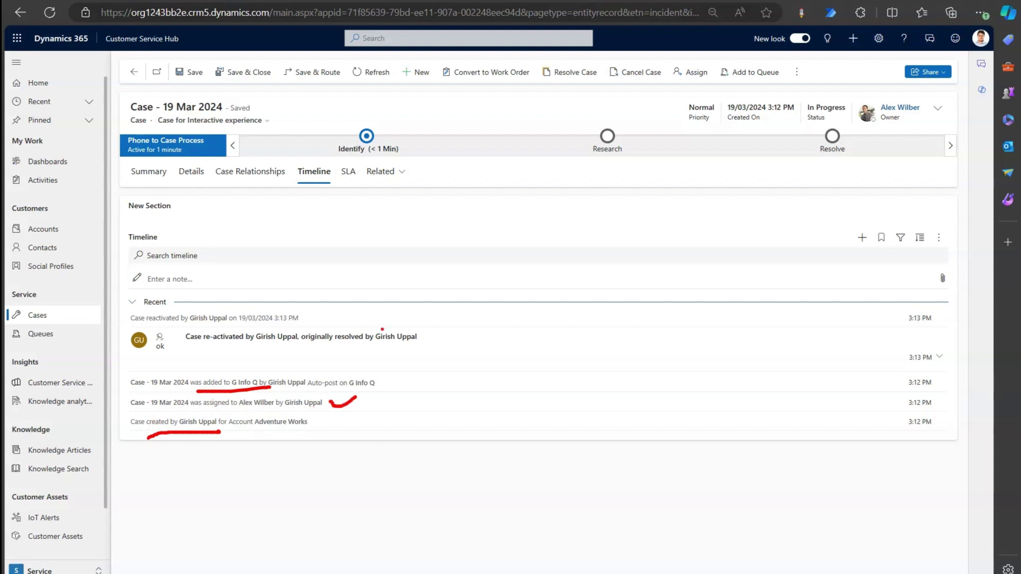
pyautogui.moveTo(385, 349); pyautogui.dragTo(422, 334)
pyautogui.click(53, 322)
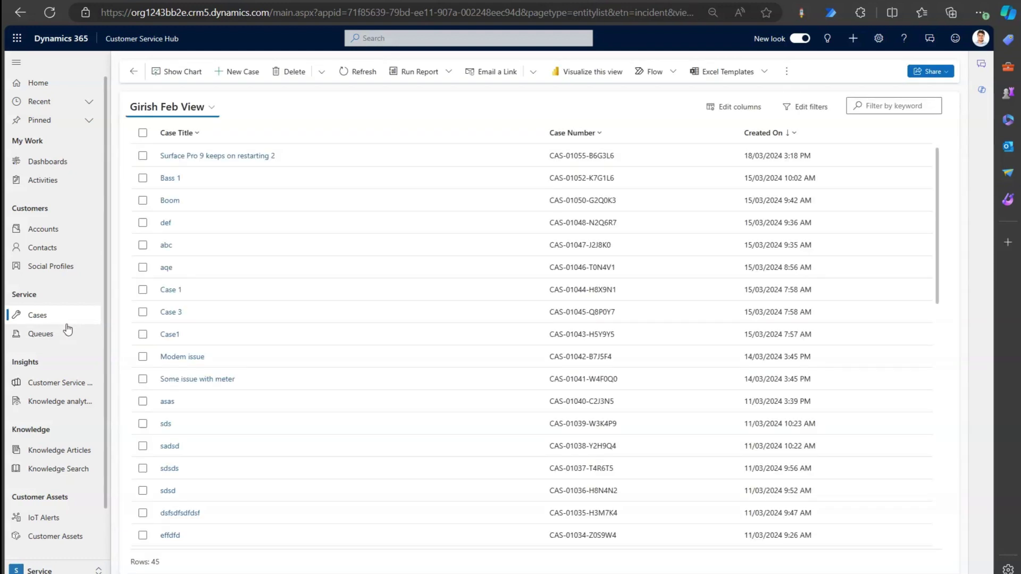
# Create and save a new case 'Case 19 Mar - second pass' with customer Northwind Traders
pyautogui.click(234, 71)
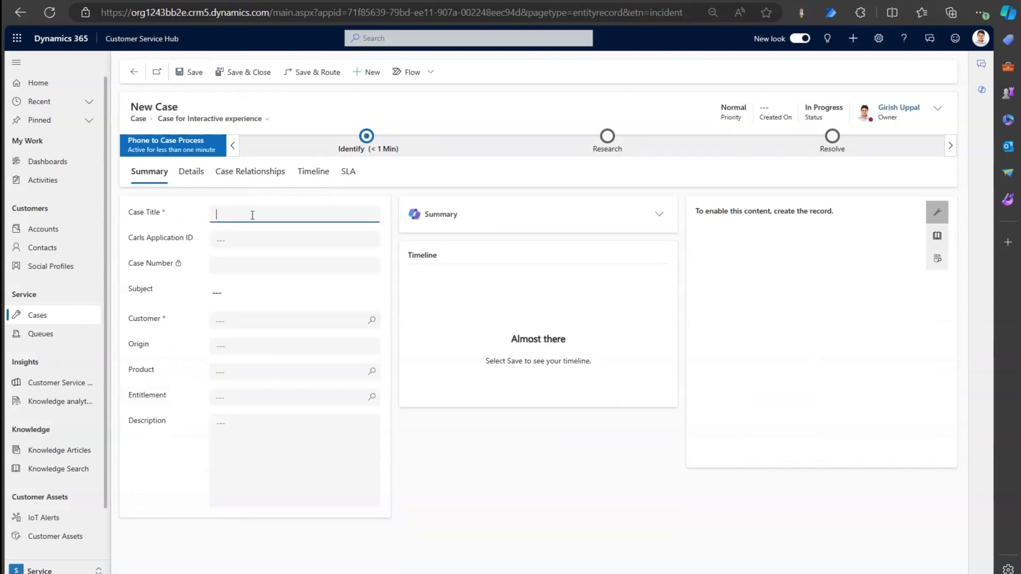
pyautogui.click(253, 215)
pyautogui.write('Case 19 Mar - second pass')
pyautogui.click(256, 321)
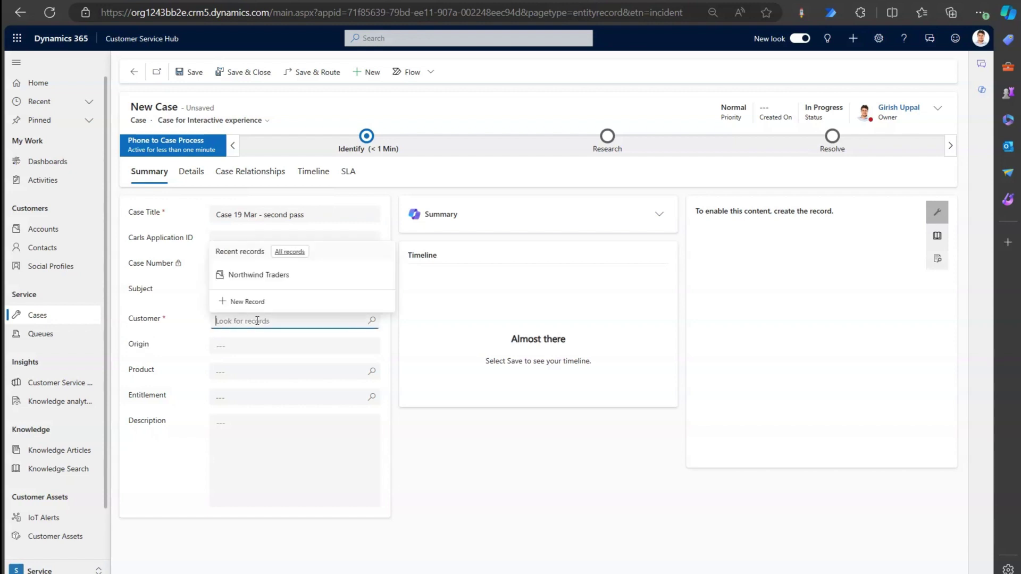
pyautogui.click(260, 275)
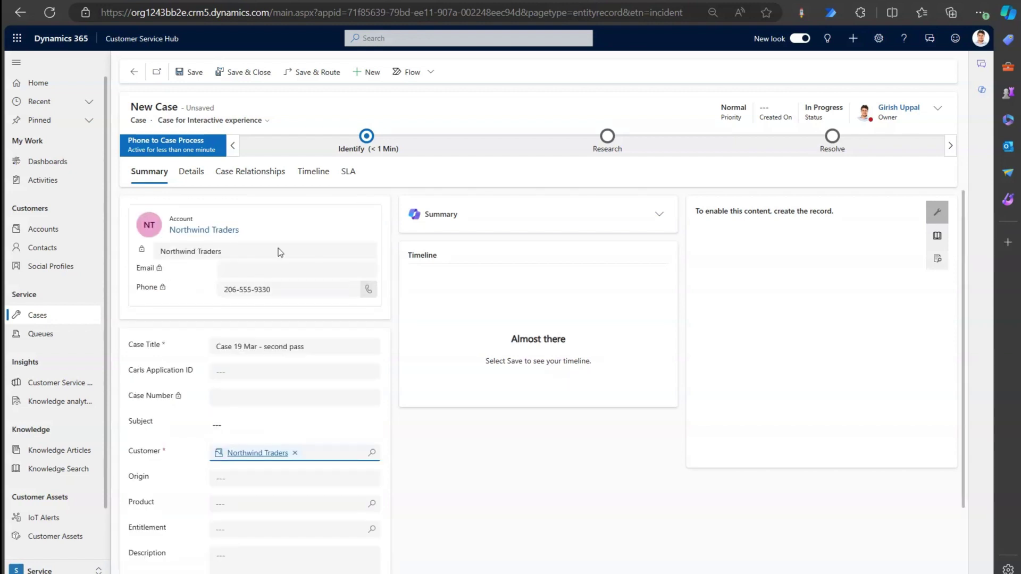
pyautogui.click(196, 73)
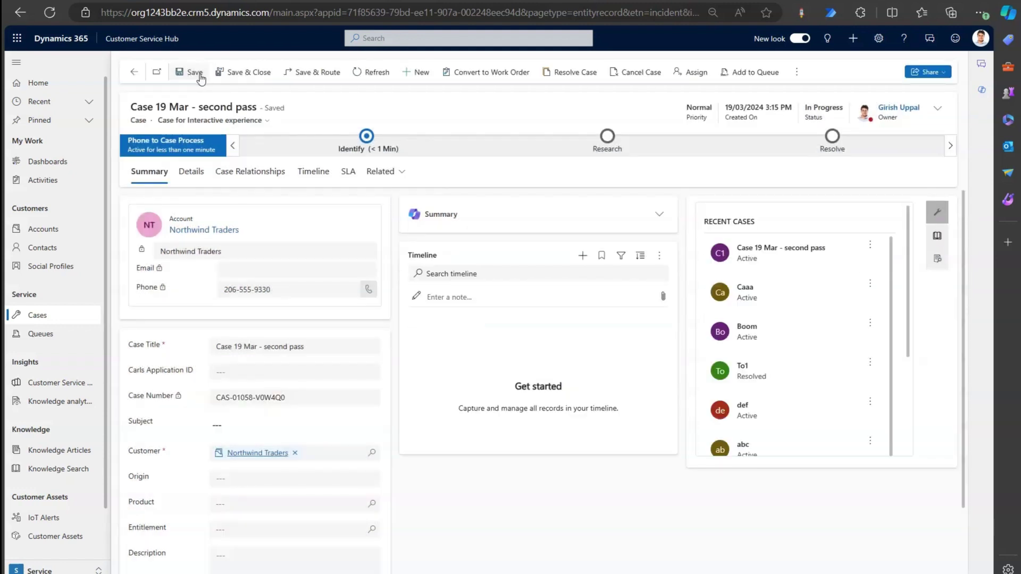
# Refresh the new case's timeline repeatedly to confirm no posts appear yet
pyautogui.click(659, 255)
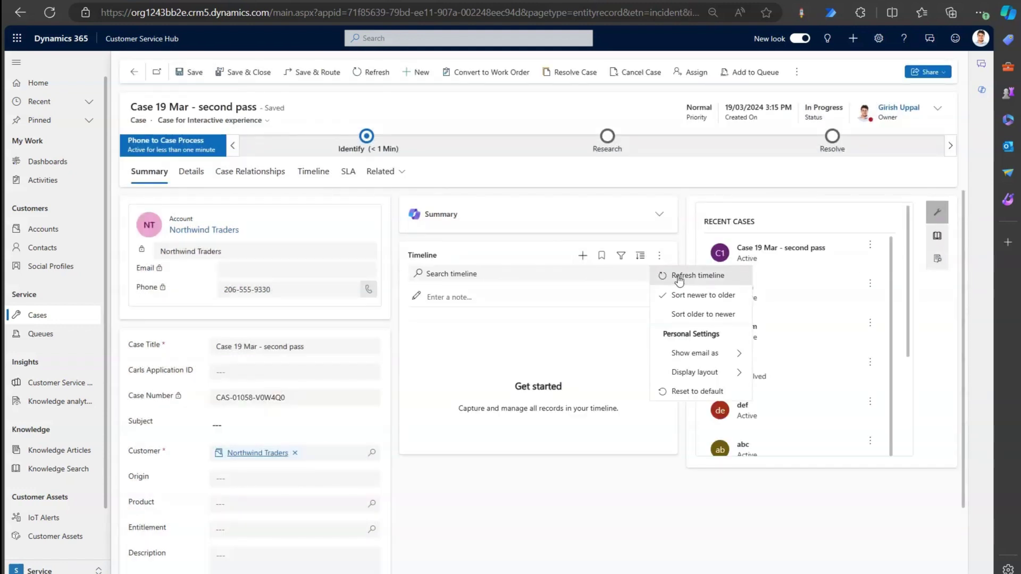
pyautogui.click(679, 277)
pyautogui.click(663, 256)
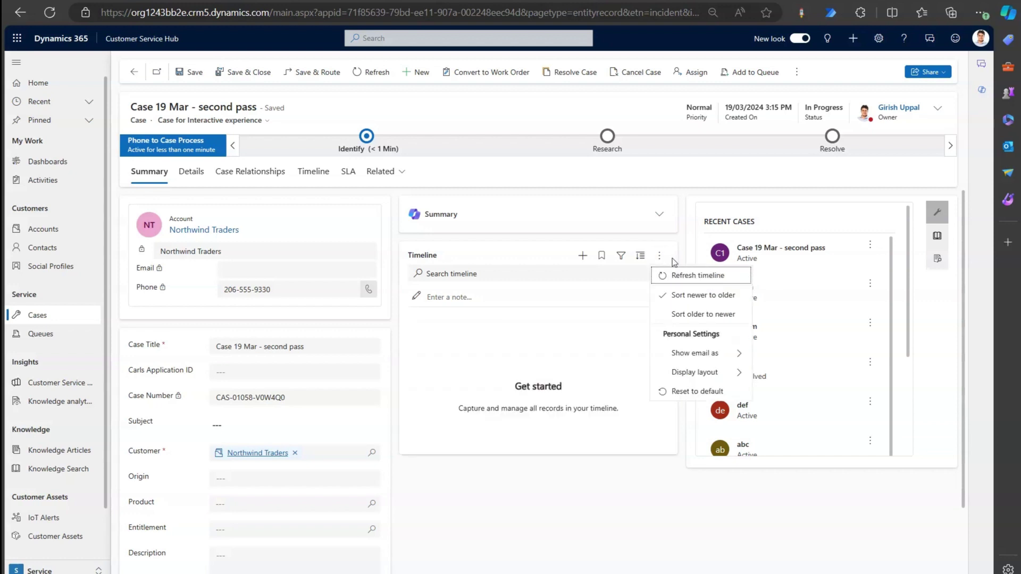
pyautogui.click(686, 276)
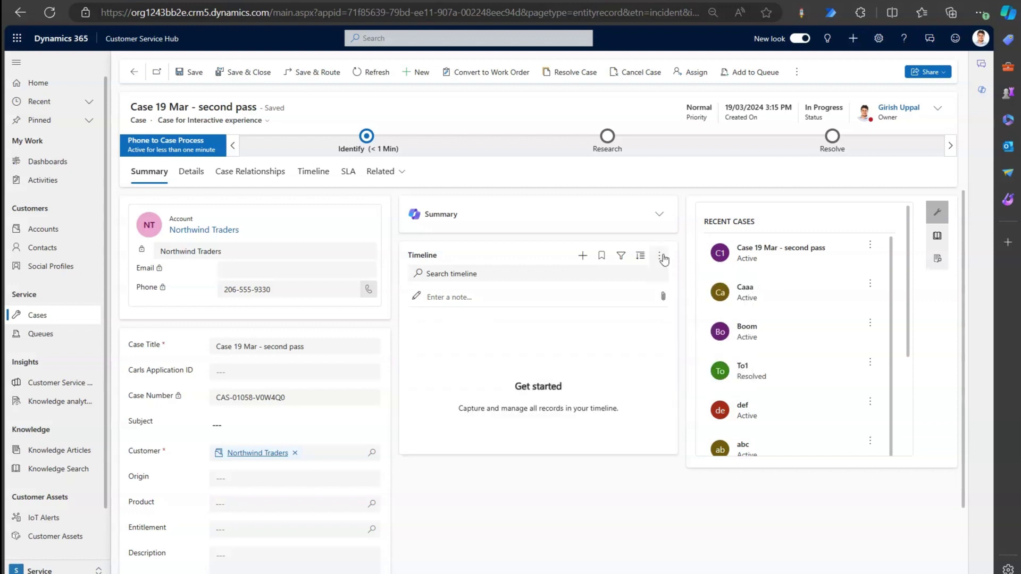
pyautogui.click(662, 258)
pyautogui.click(684, 275)
pyautogui.click(661, 259)
pyautogui.click(678, 275)
# Reassign the case to a different user, save, and refresh the timeline to show the assignment post
pyautogui.click(942, 113)
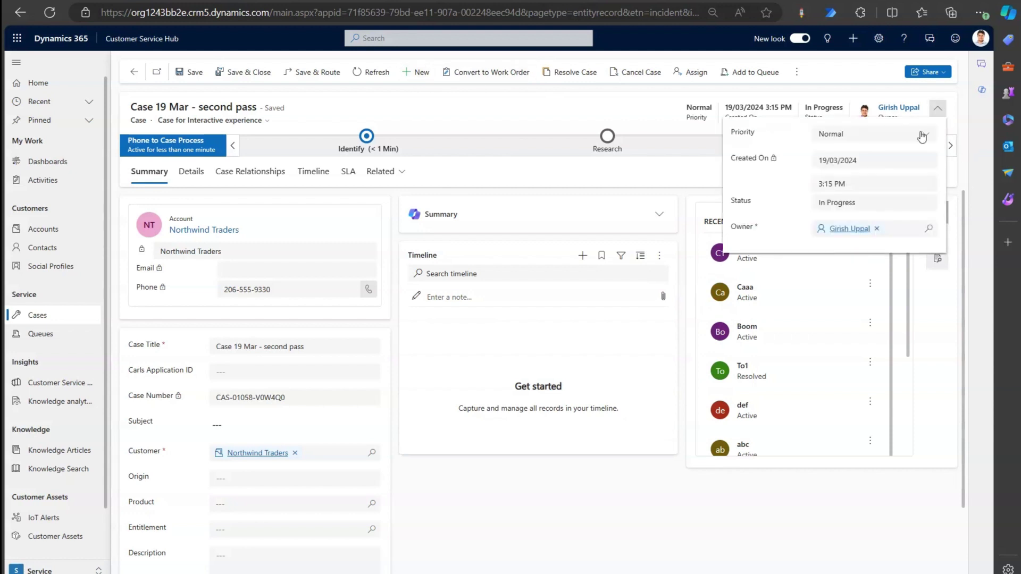
pyautogui.click(878, 229)
pyautogui.write('ale')
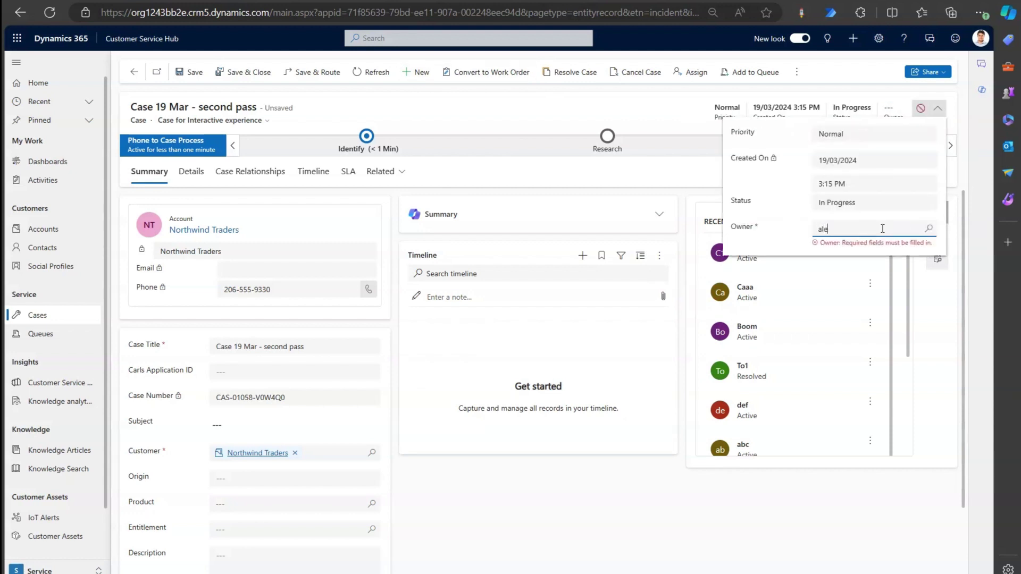
pyautogui.write('x')
pyautogui.click(806, 277)
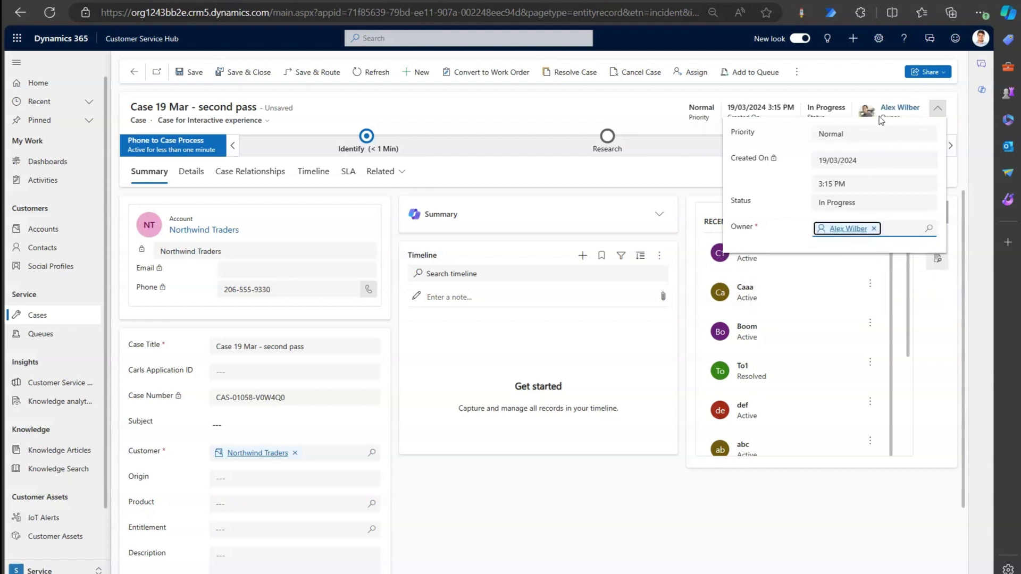
pyautogui.click(513, 104)
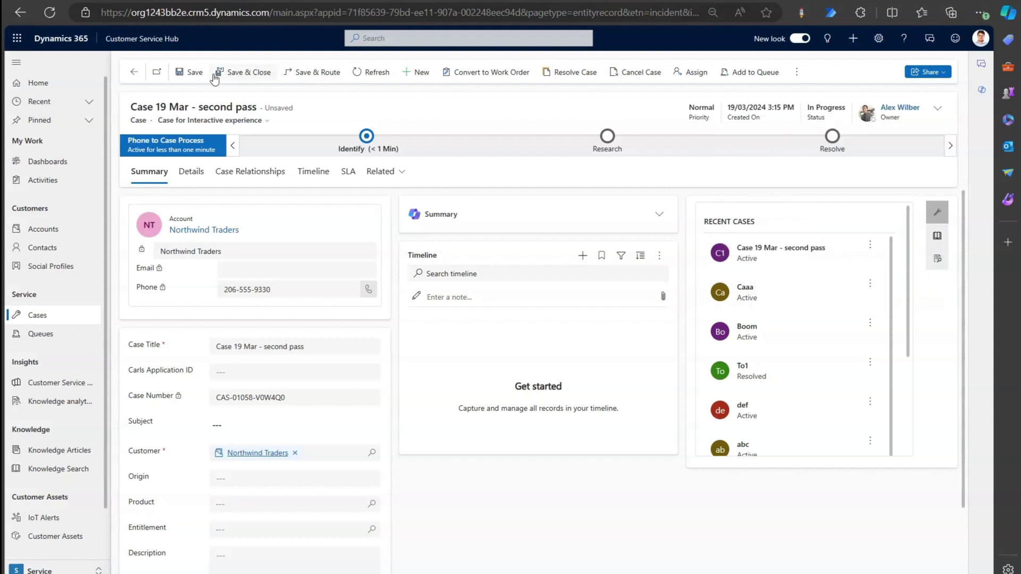
pyautogui.click(192, 73)
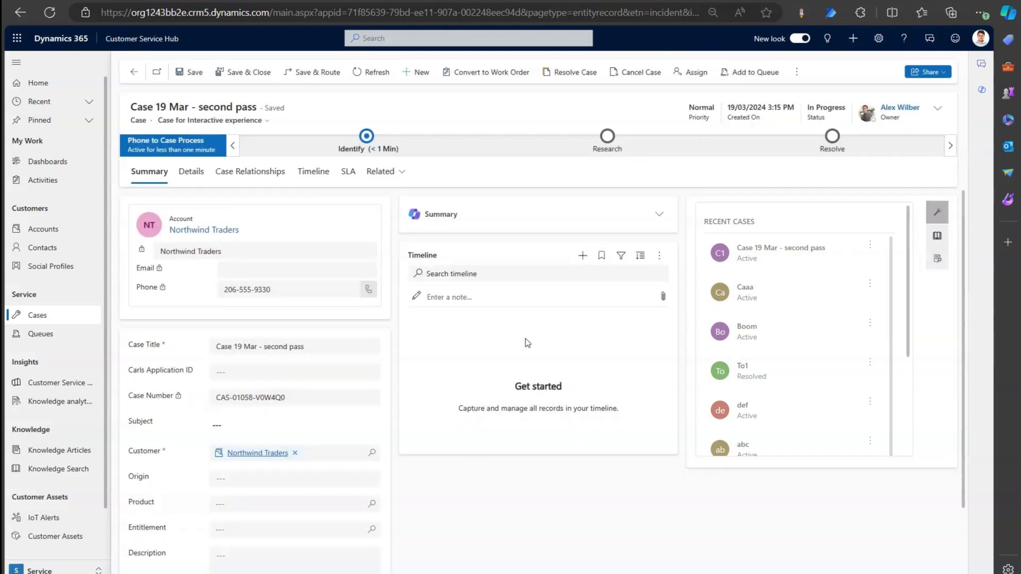
pyautogui.click(659, 256)
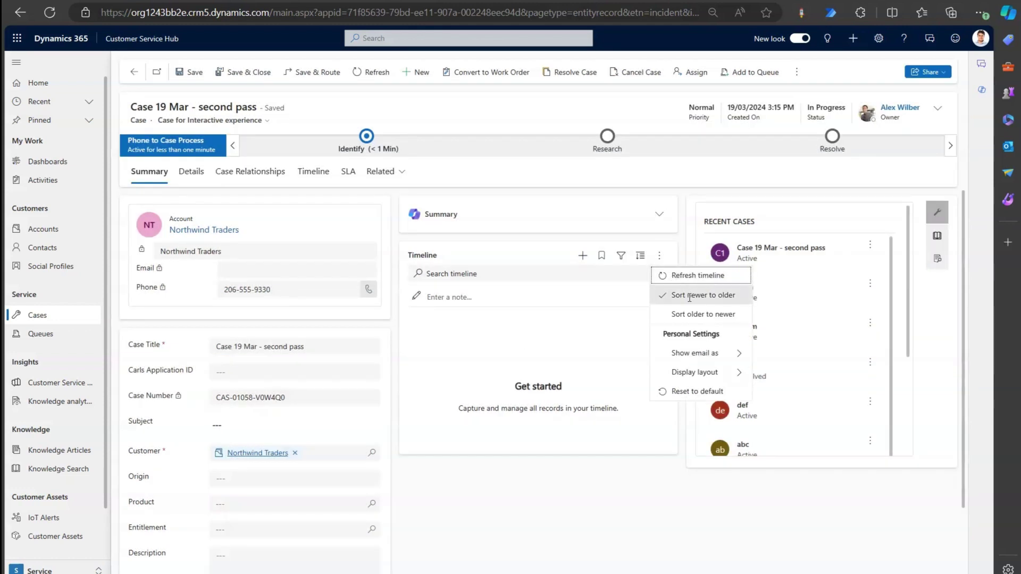
pyautogui.click(687, 276)
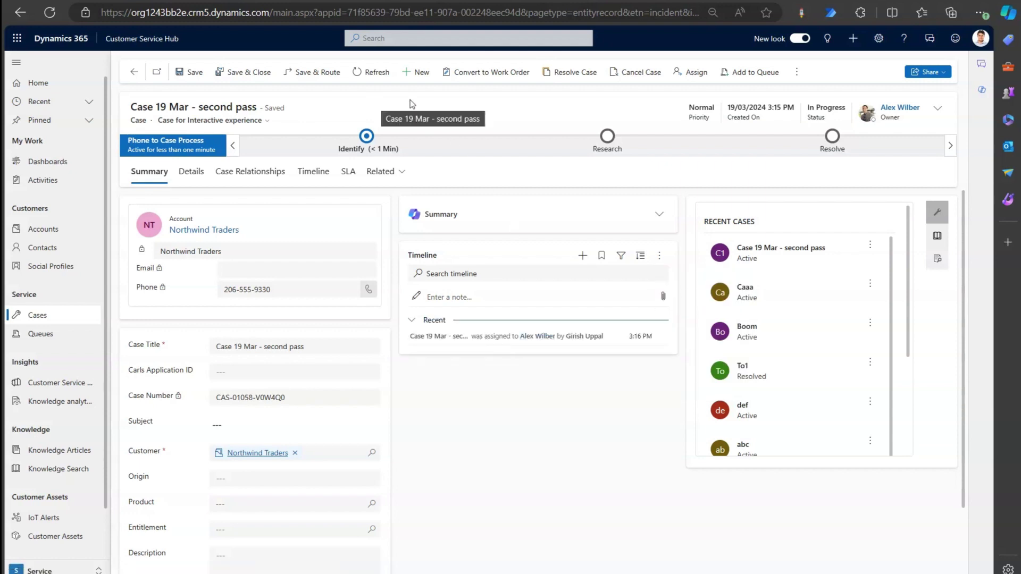
# Add the case to the G Info Q queue and refresh the timeline
pyautogui.click(756, 72)
pyautogui.click(526, 298)
pyautogui.click(518, 342)
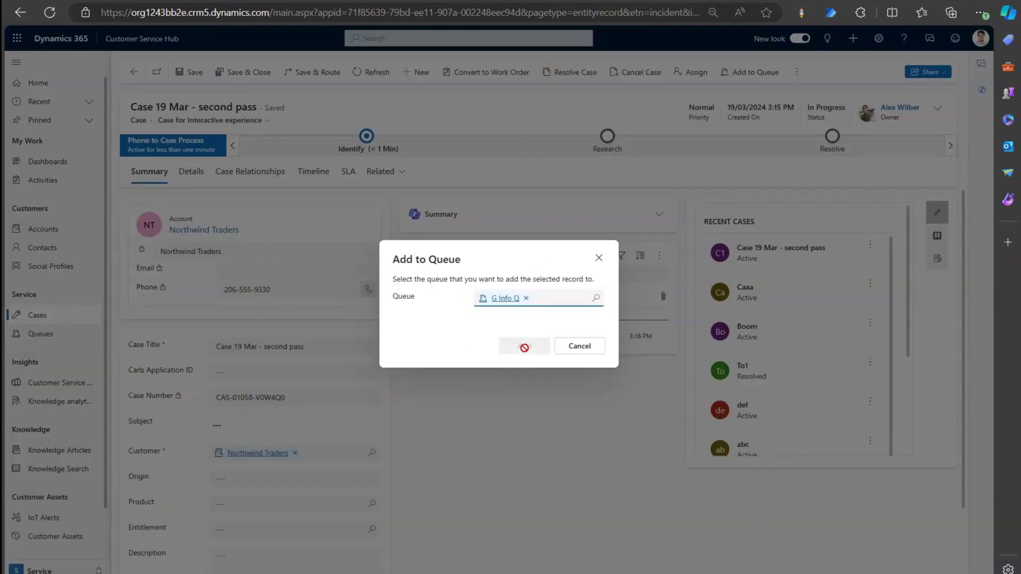
pyautogui.click(528, 353)
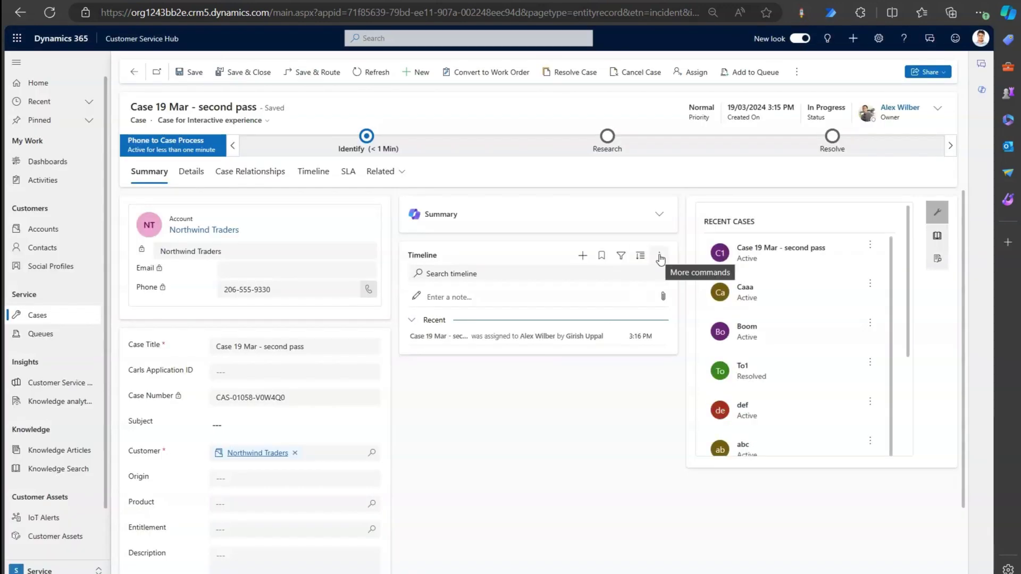
pyautogui.click(659, 258)
pyautogui.click(686, 274)
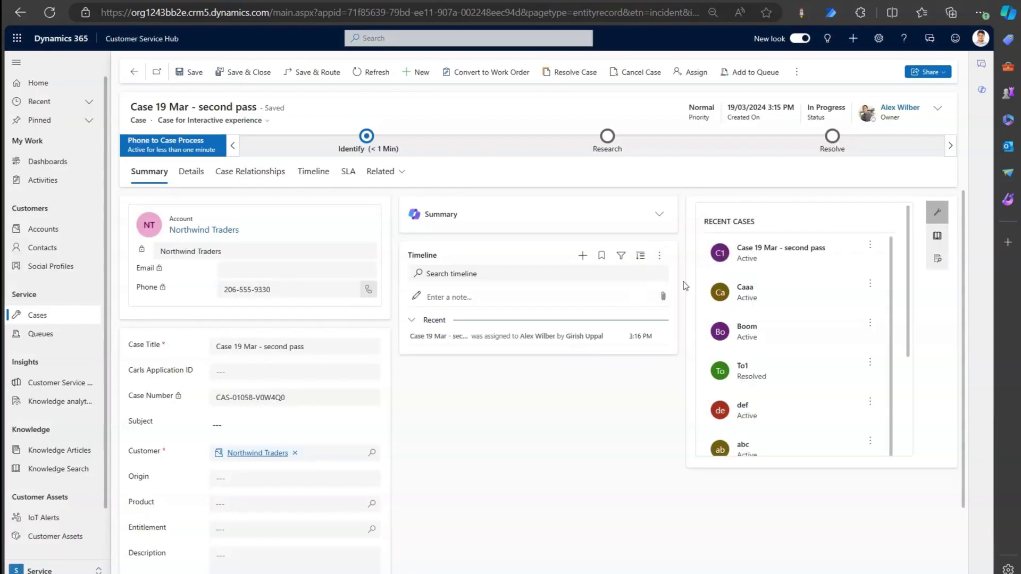
# Resolve the case as Problem Solved with the resolution text 'asdasdasda'
pyautogui.click(572, 75)
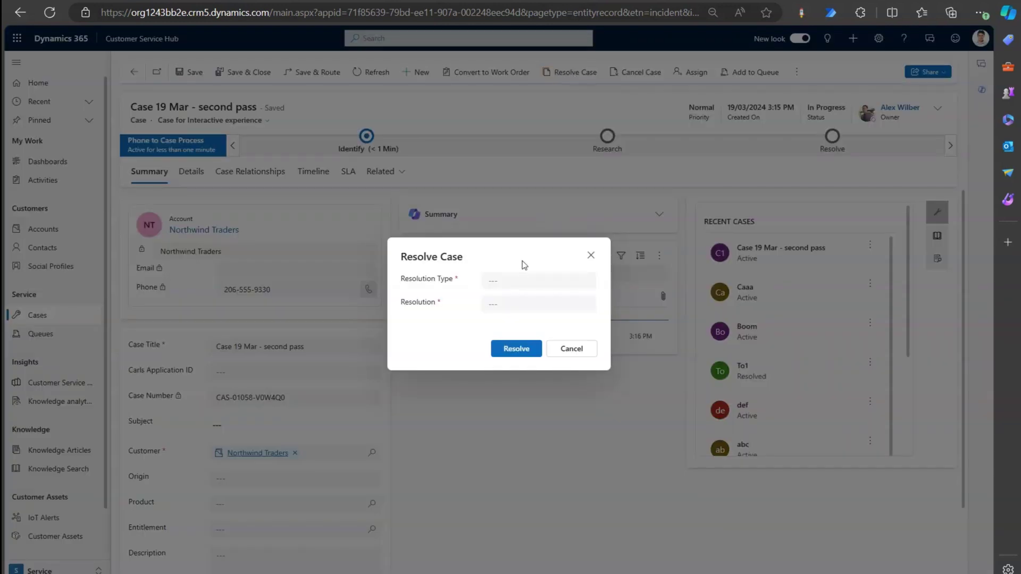
pyautogui.click(519, 303)
pyautogui.write('asdsdsdasdasda')
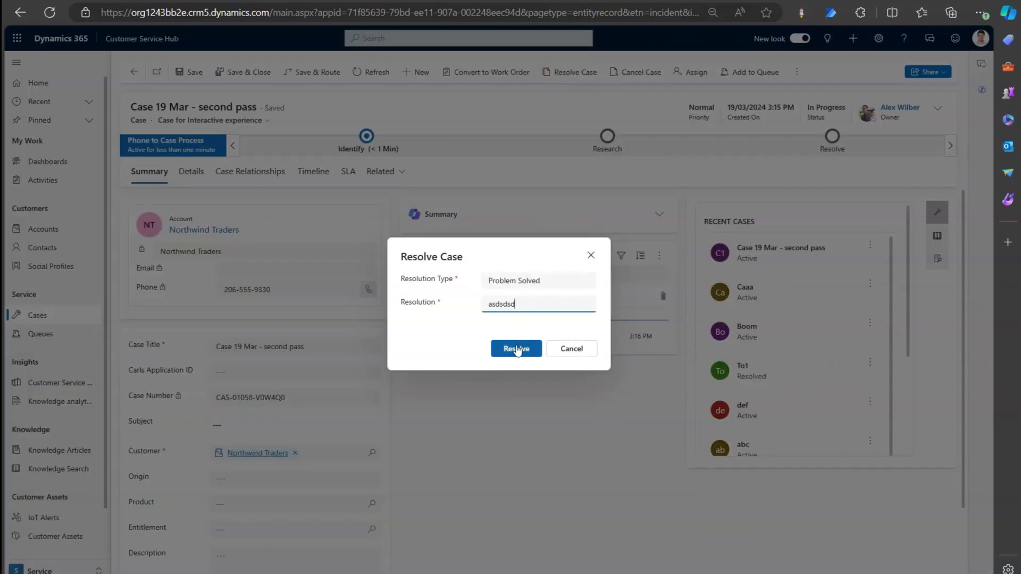
pyautogui.click(519, 349)
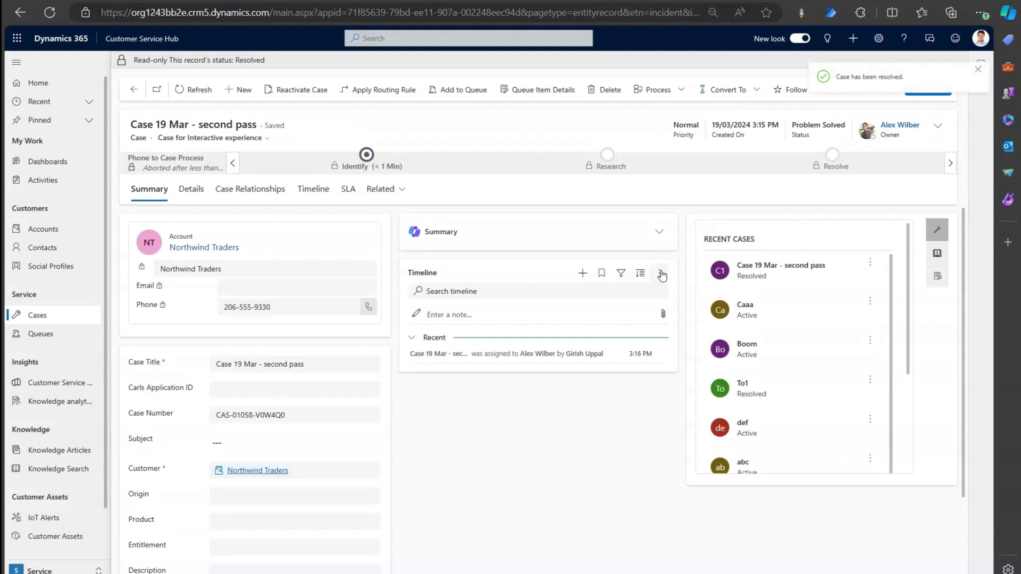
# Refresh the resolved case's timeline to check which posts it shows
pyautogui.click(661, 273)
pyautogui.click(676, 293)
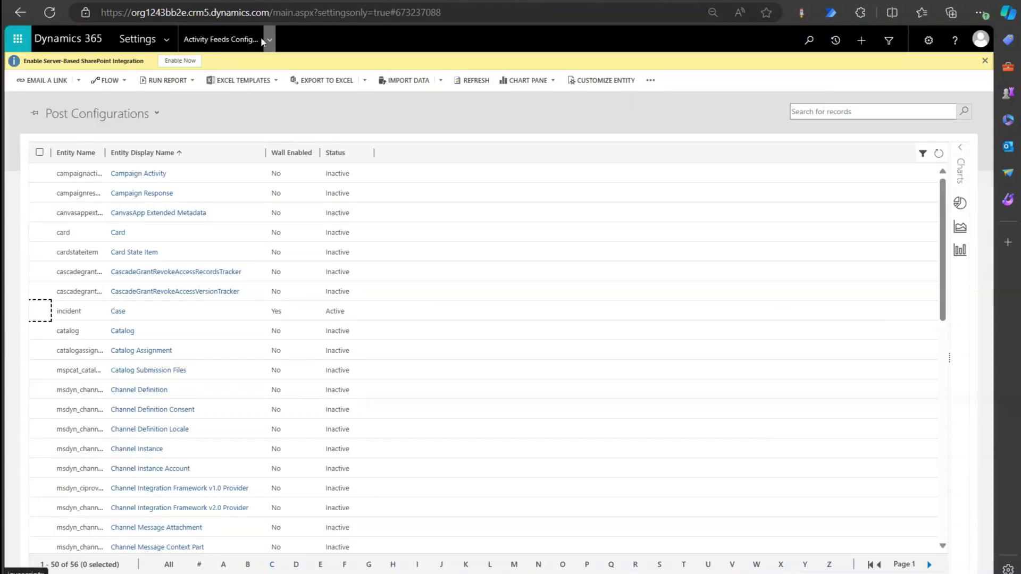
pyautogui.click(169, 35)
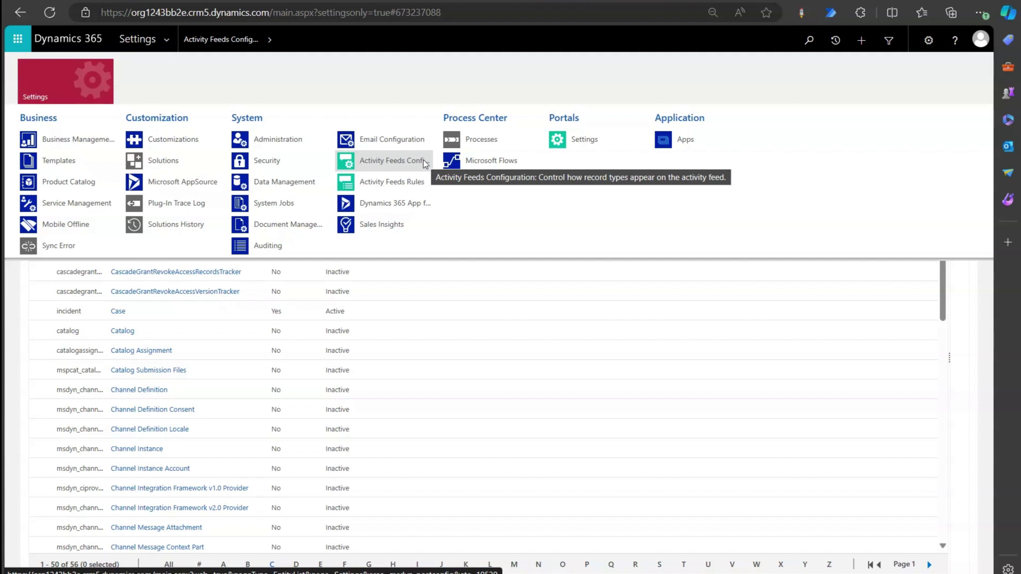
pyautogui.click(581, 369)
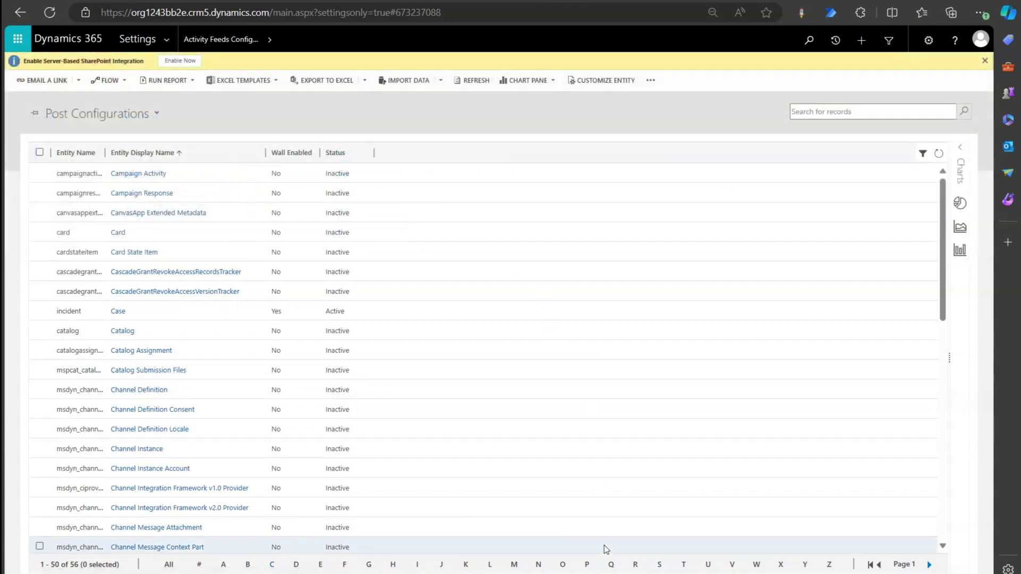